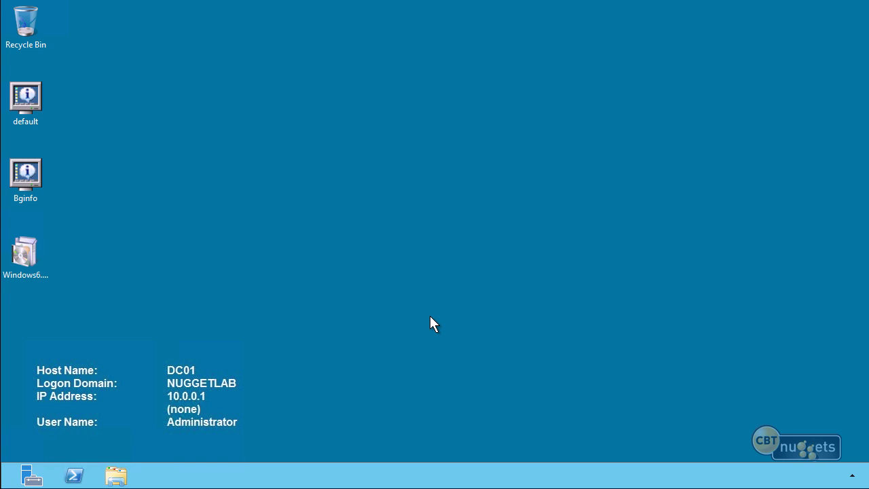
Launch DNS Manager by running dnsmgmt.msc.
key(super+r)
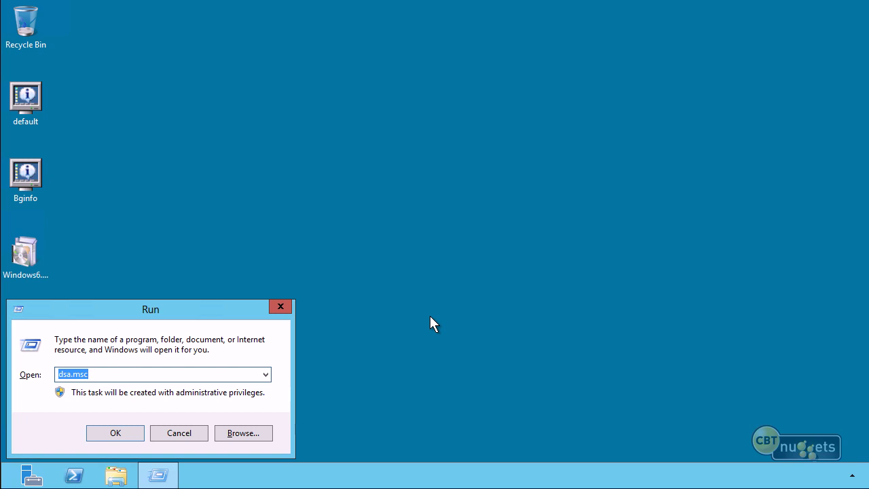
text(dnsmgmt)
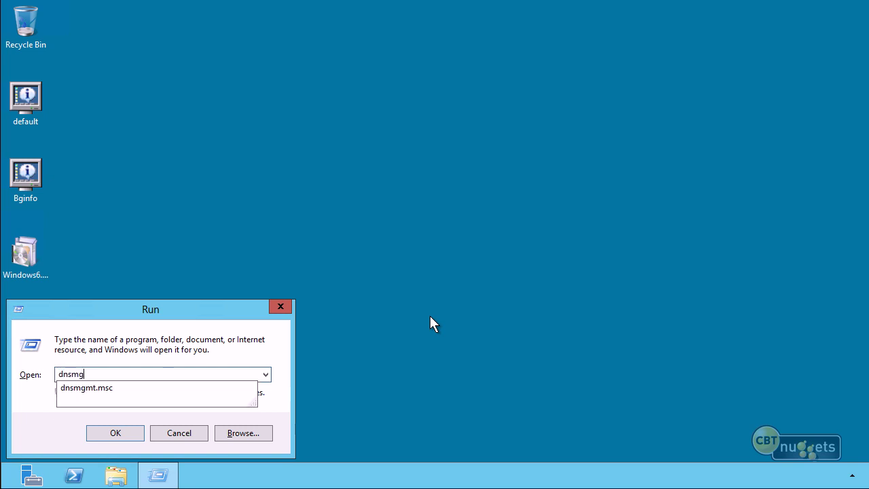
text(.msc)
key(Return)
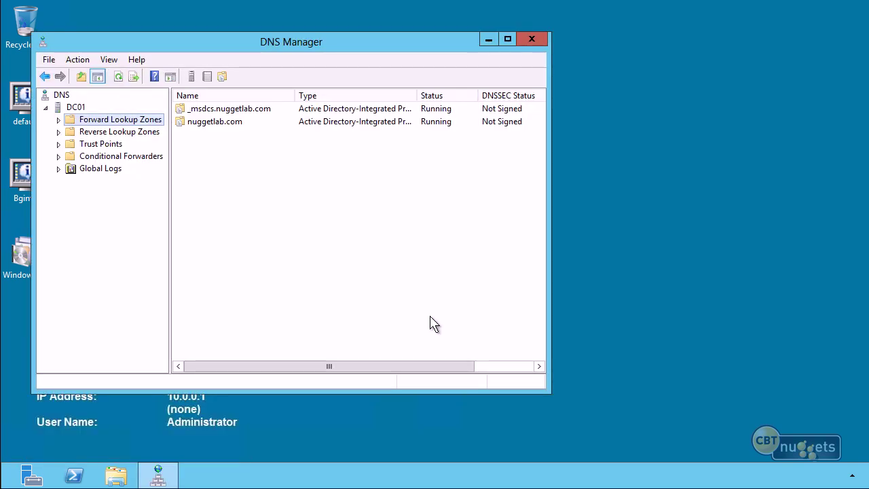
Maximize the DNS Manager window and widen the console tree.
drag(274, 44, 416, 42)
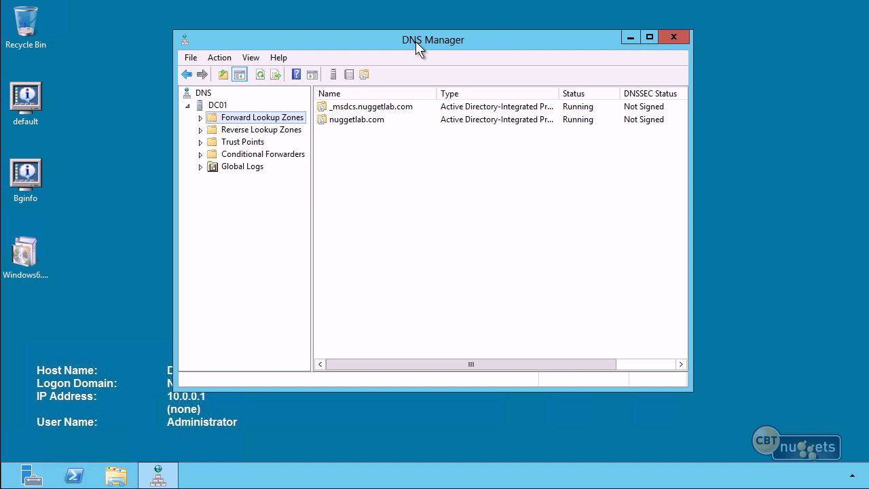
double_click(416, 44)
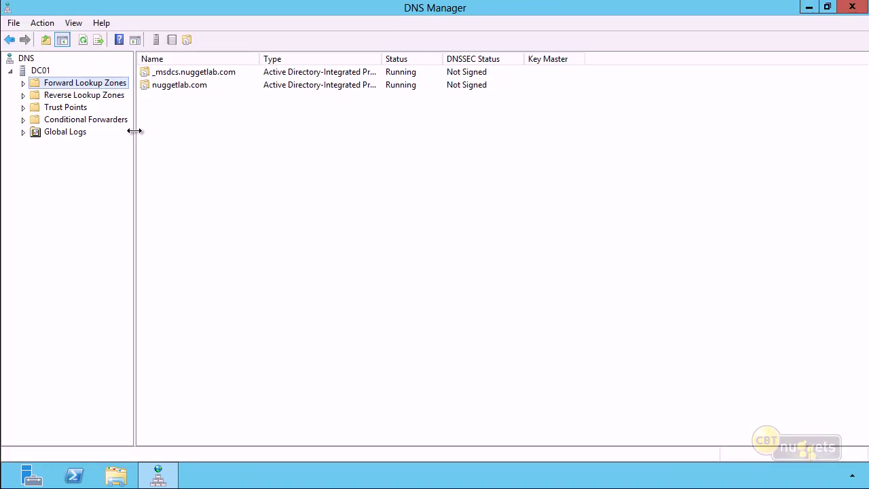
drag(135, 124, 184, 129)
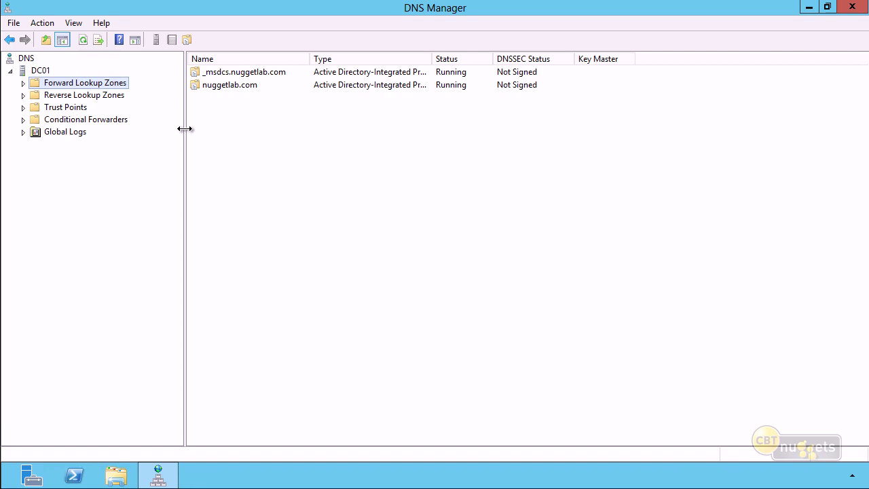
Open the properties of the nuggetlab.com forward lookup zone and accept its replication scope of all DNS servers in this domain.
click(23, 83)
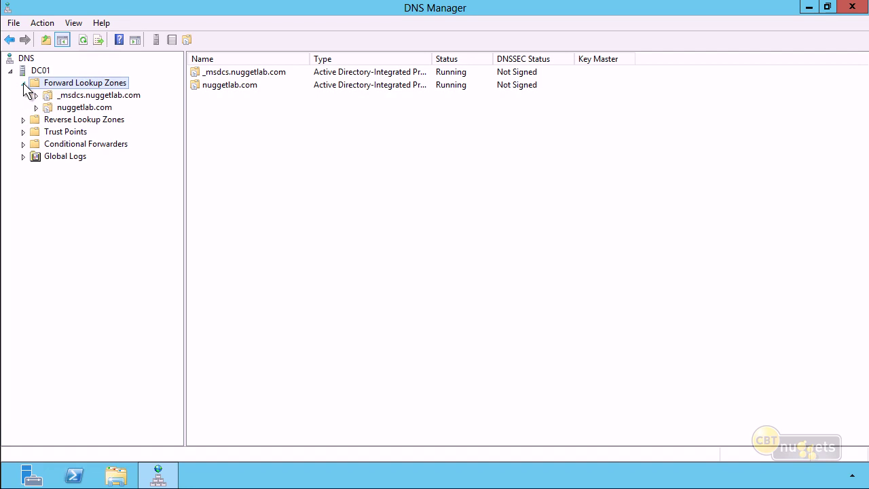
click(71, 107)
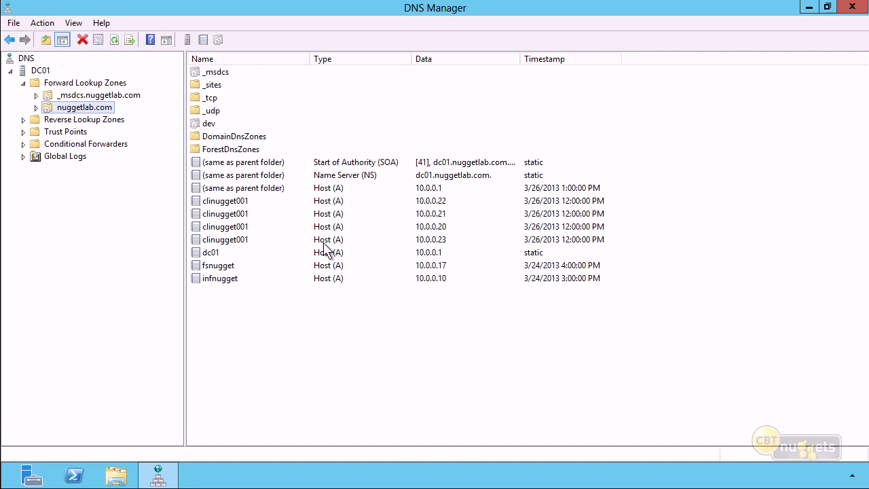
right_click(99, 107)
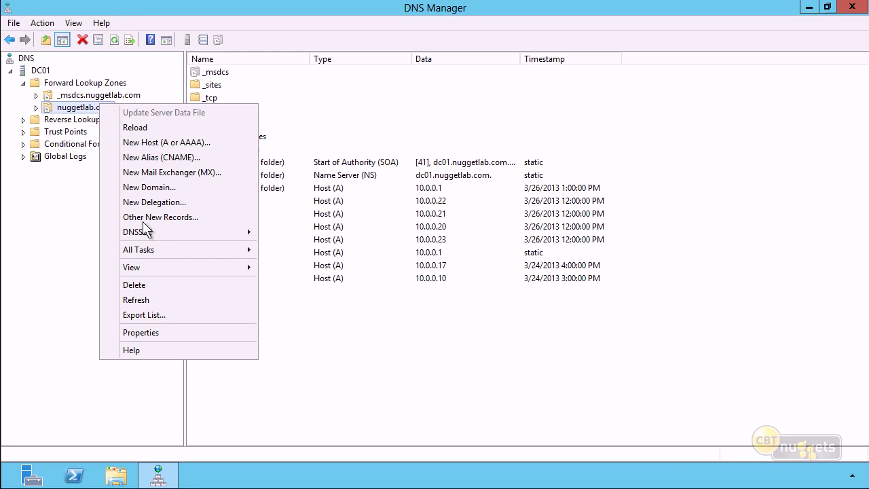
click(181, 333)
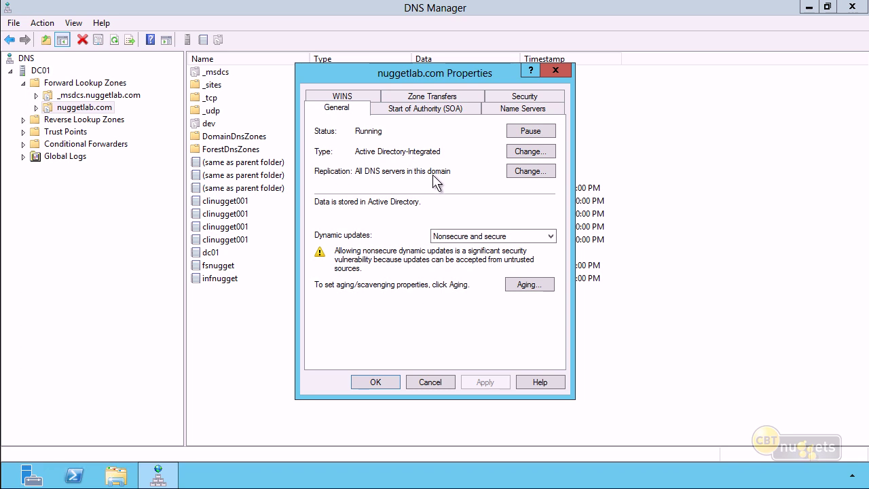
click(530, 171)
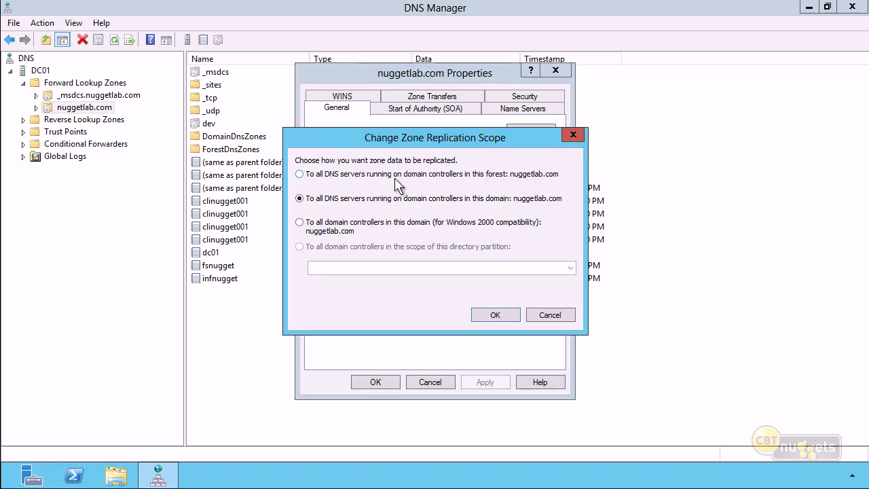
click(494, 315)
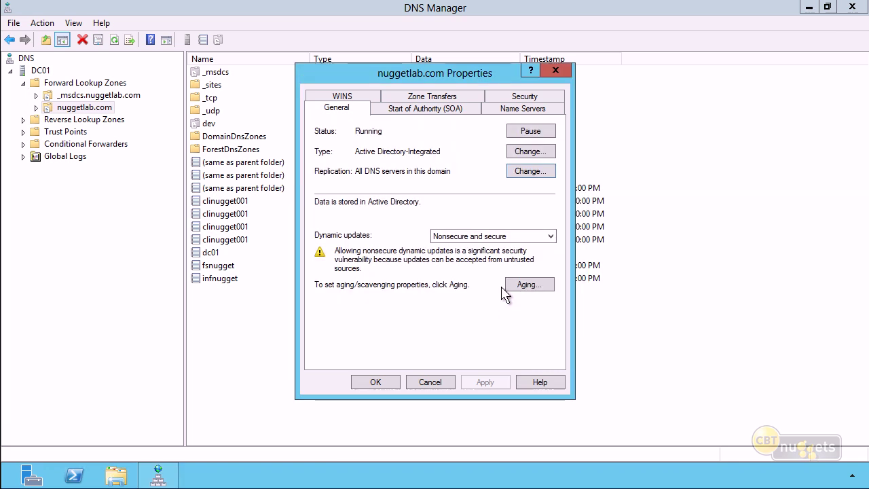
Set the zone's dynamic updates to Secure only and apply the change.
click(550, 235)
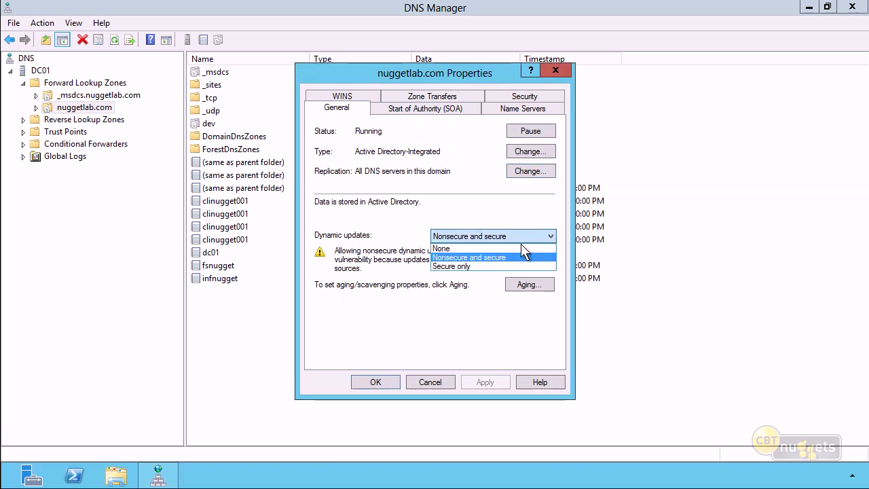
click(504, 267)
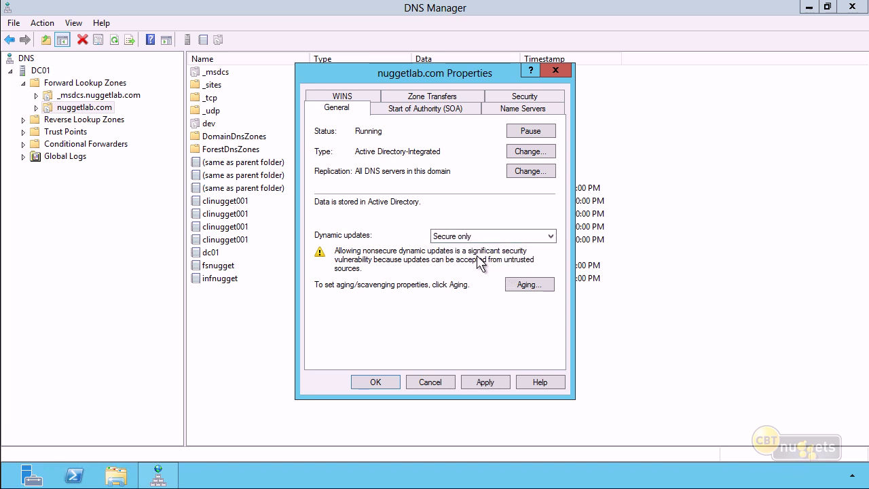
click(485, 381)
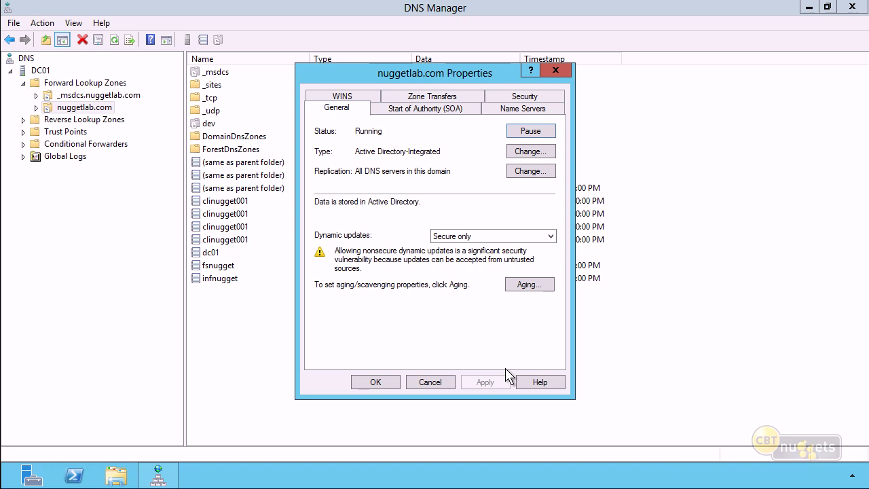
Review the zone's Start of Authority, name server, zone transfer and WINS settings, and close the properties without saving.
key(ctrl+Tab)
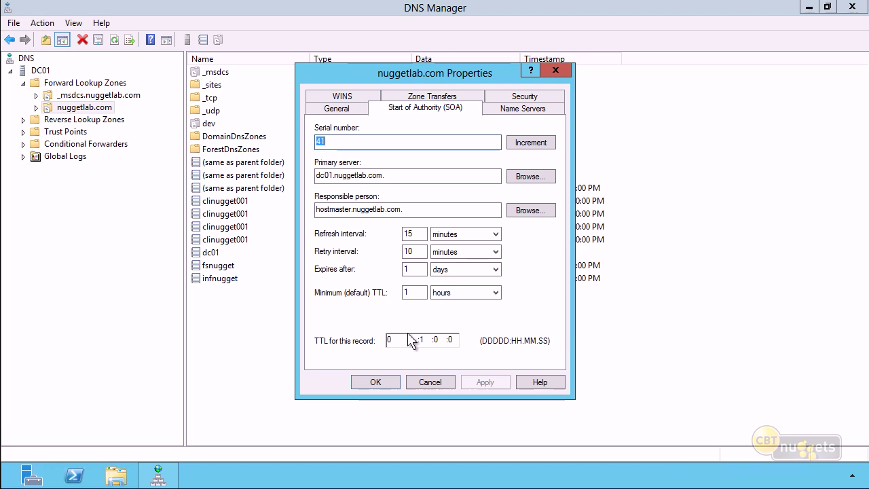
click(514, 111)
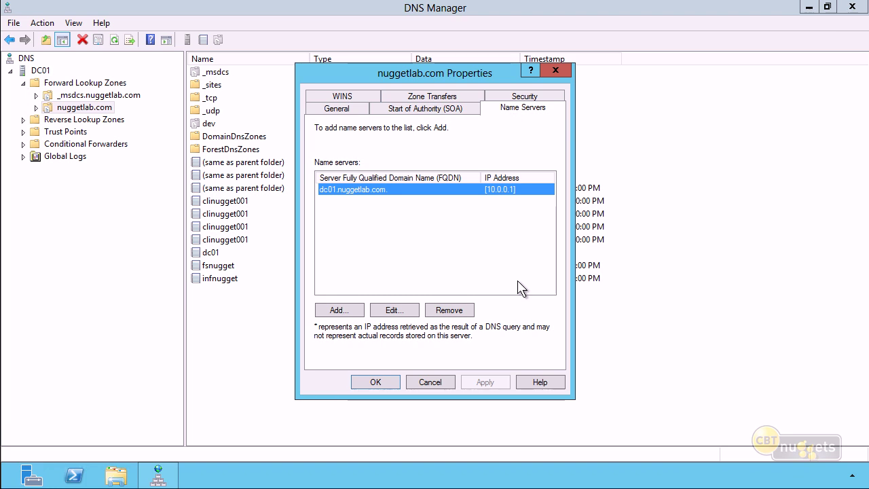
click(479, 97)
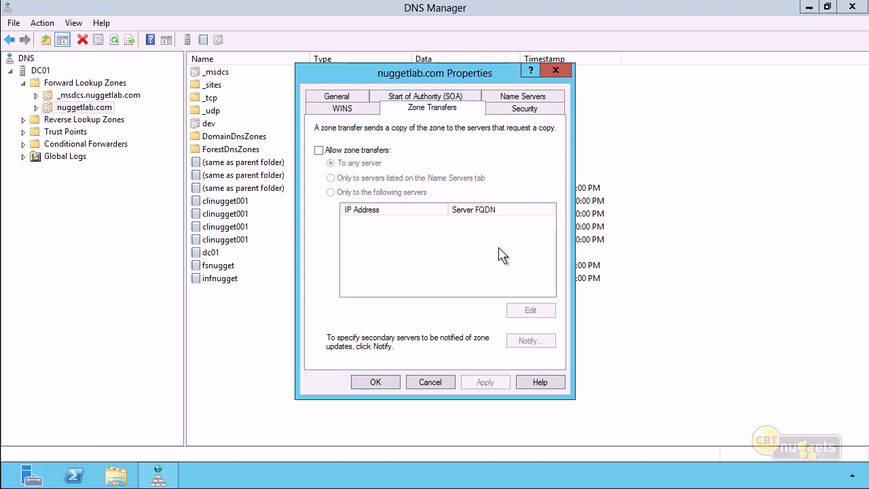
click(350, 149)
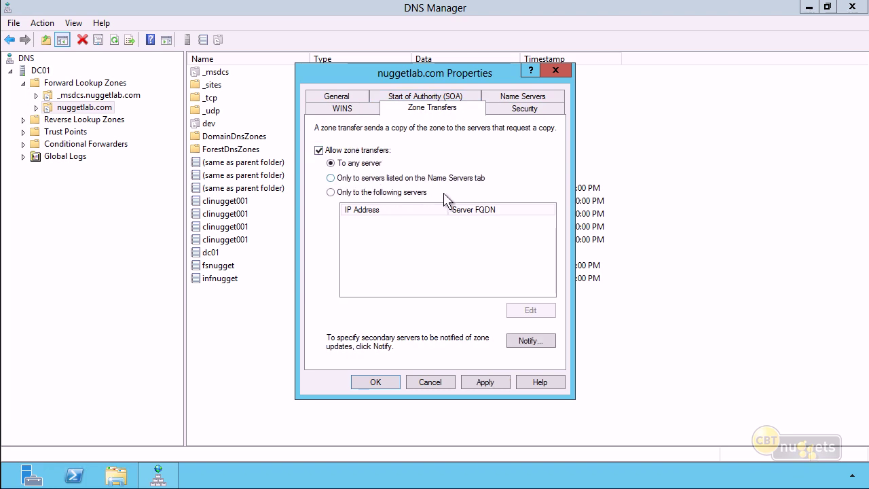
click(343, 150)
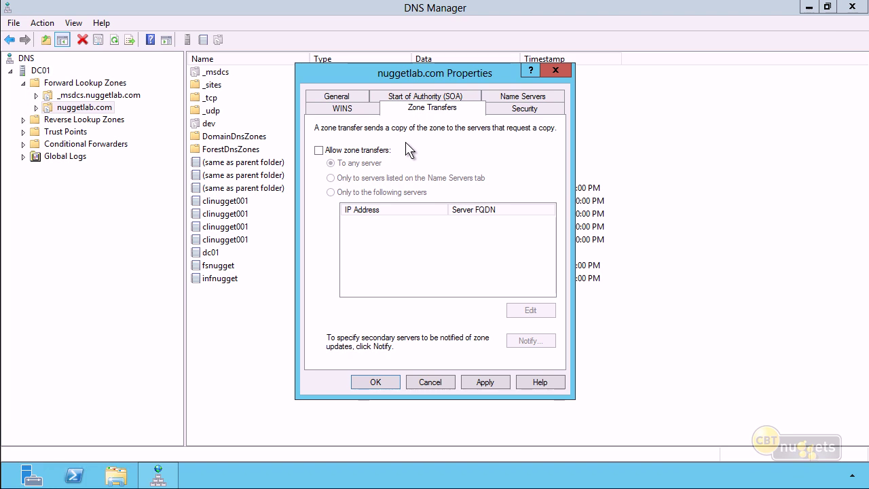
click(362, 151)
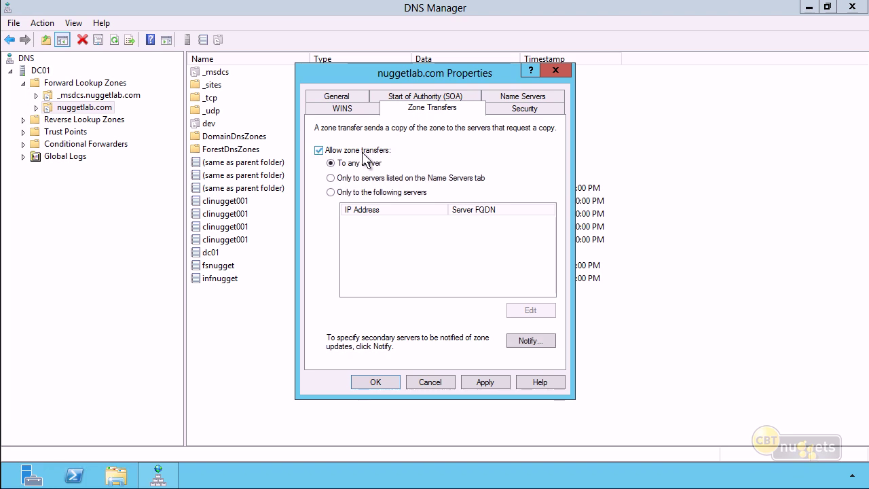
click(366, 193)
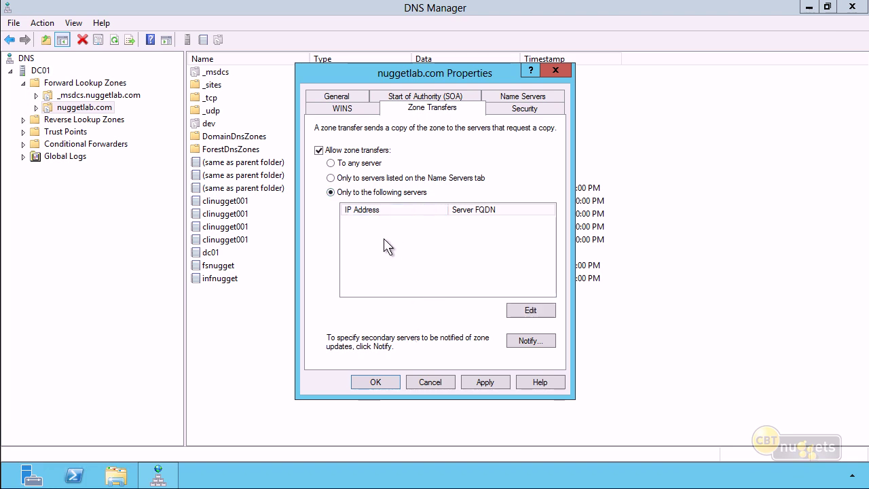
click(343, 151)
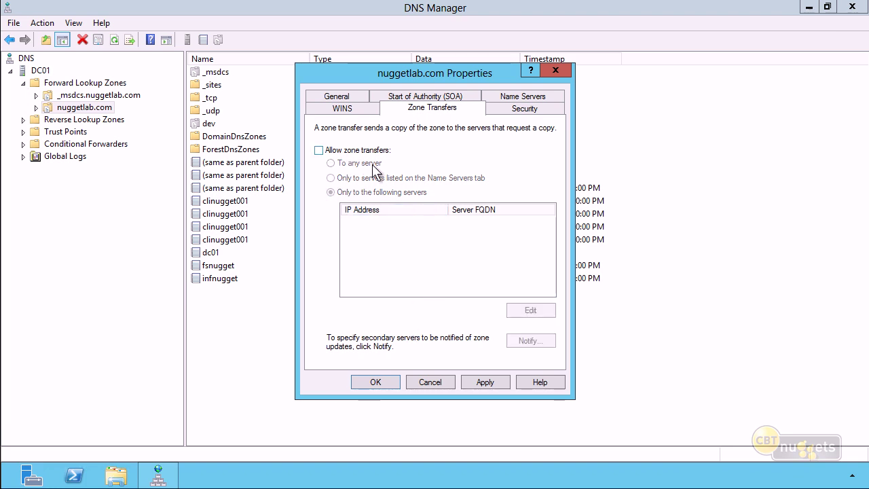
click(343, 109)
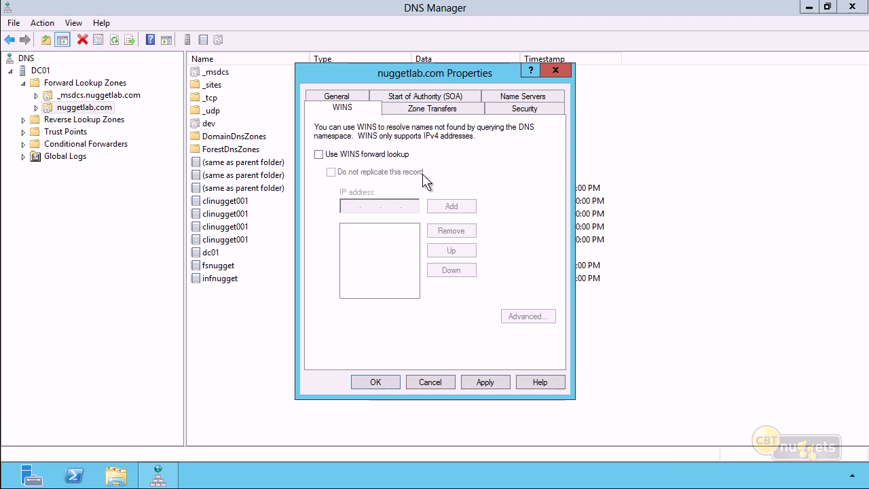
click(429, 382)
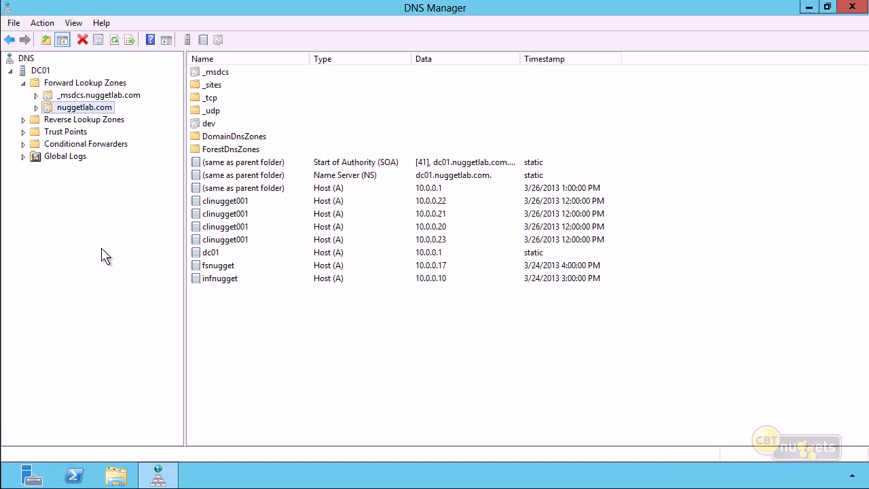
Start signing the nuggetlab.com zone with DNSSEC and go to the wizard's signing options.
right_click(93, 114)
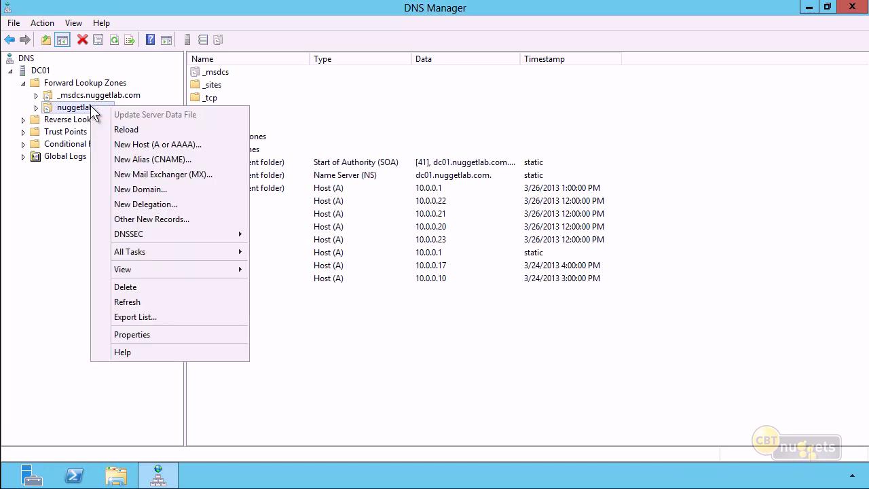
mouse_move(155, 238)
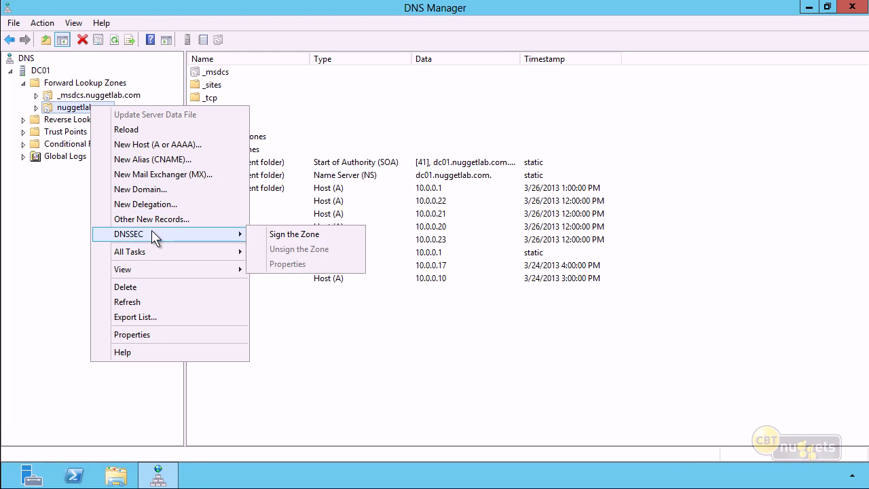
click(302, 237)
drag(273, 19, 432, 71)
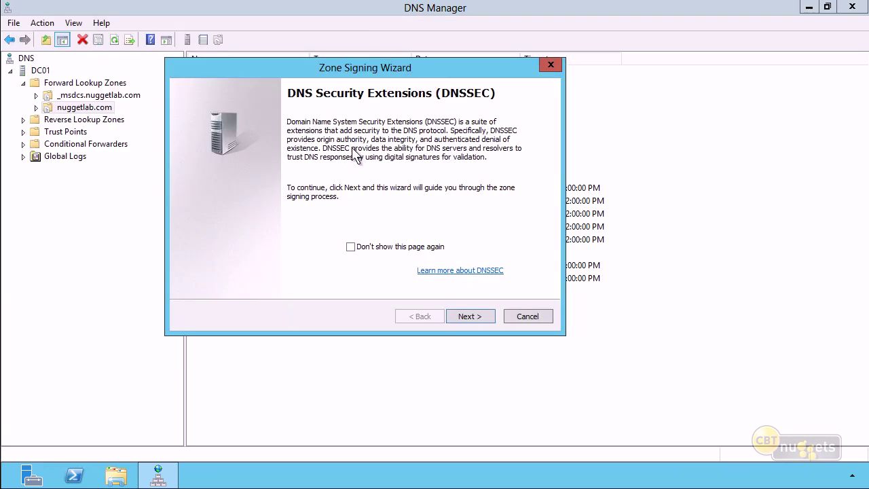
click(468, 315)
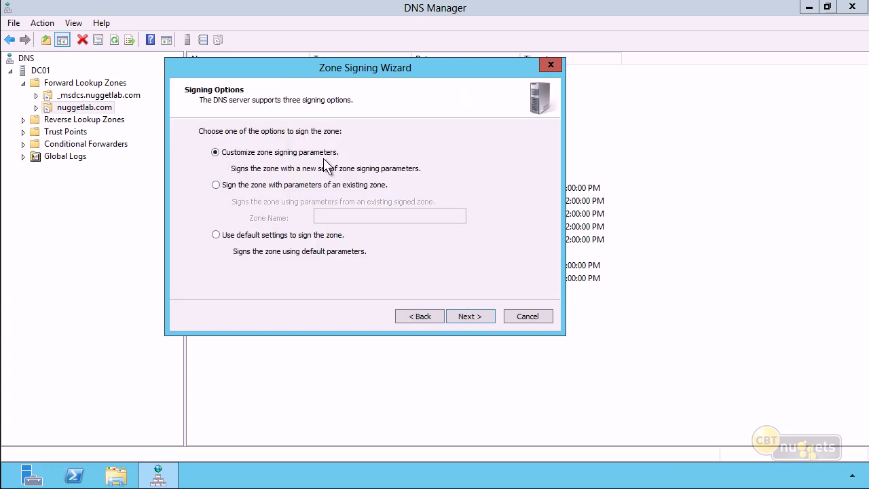
Choose to customize the zone signing parameters and accept the DNS server DC01 as the Key Master.
click(278, 186)
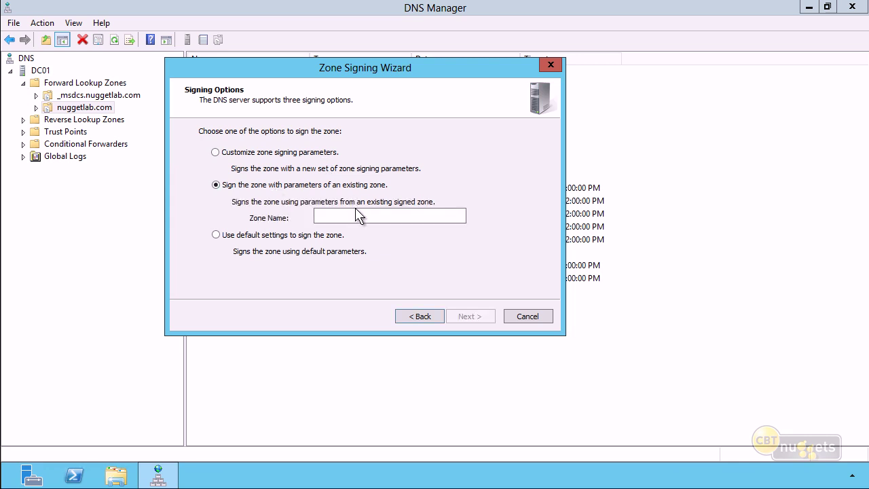
click(296, 237)
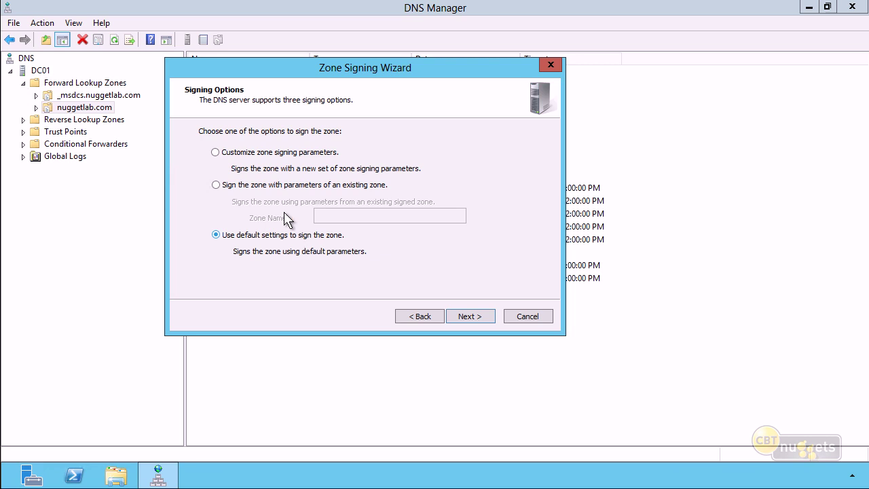
click(262, 153)
click(468, 317)
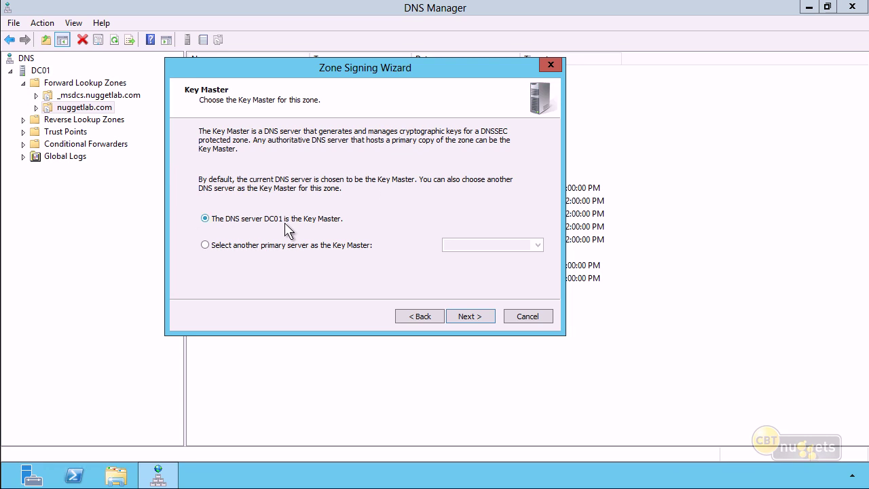
click(469, 317)
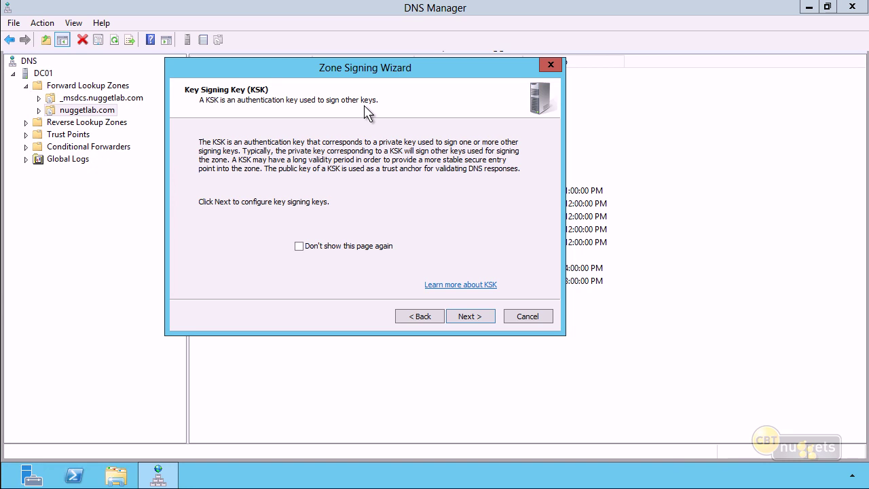
Add a key signing key with RSA/SHA-256, 2048 bits, replication and automatic rollover every 755 days, and proceed past the KSK list.
click(470, 315)
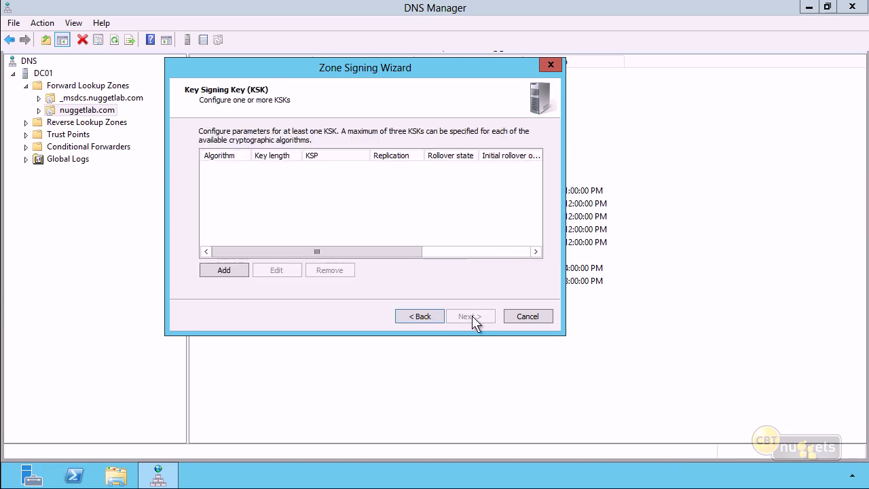
click(224, 270)
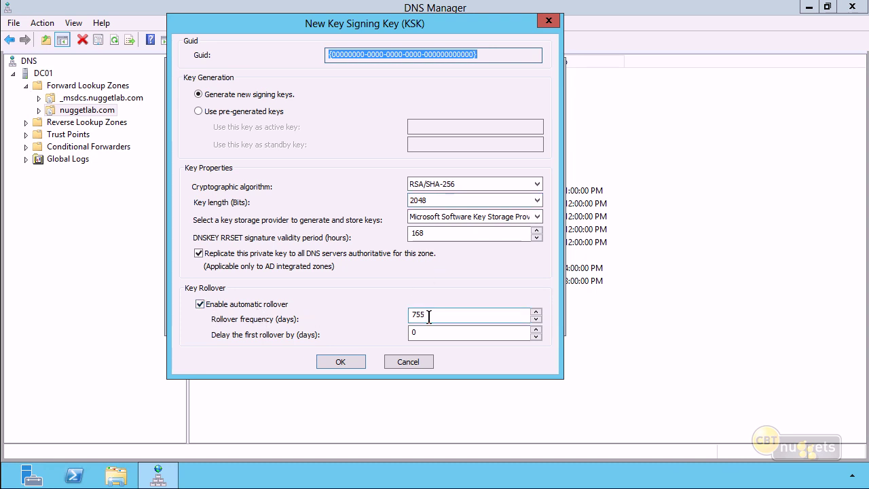
click(341, 362)
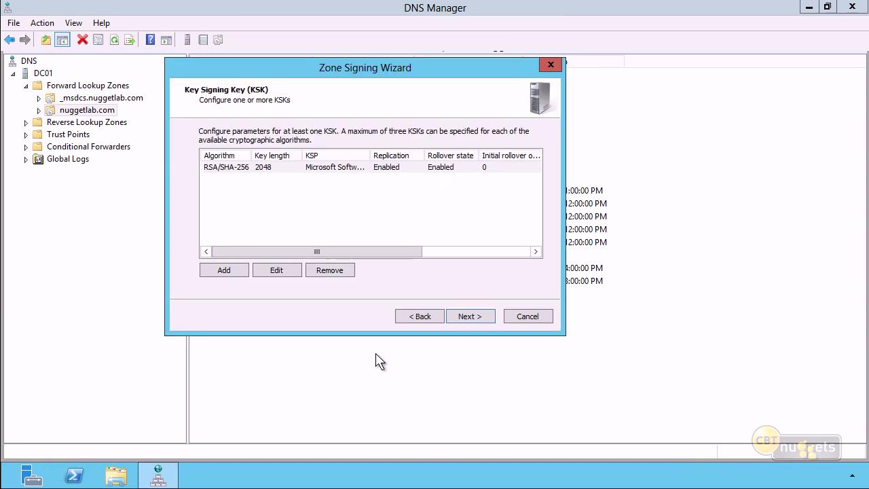
click(466, 317)
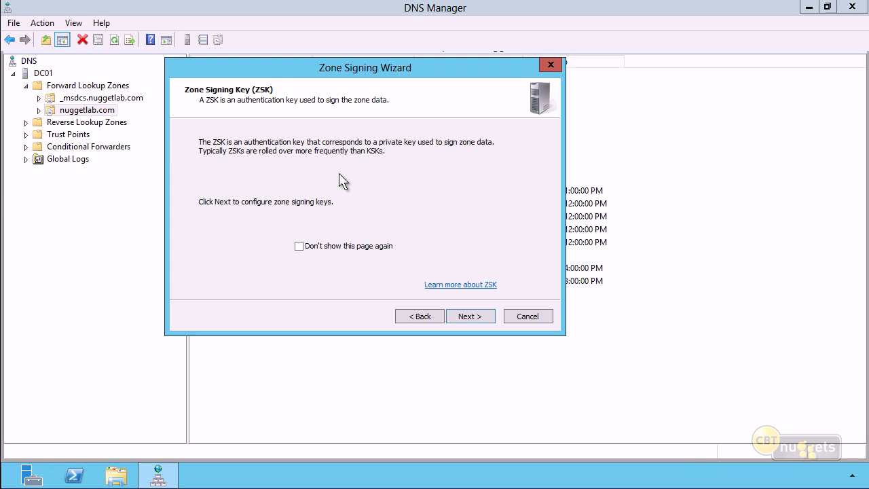
Add a zone signing key with RSA/SHA-256, 1024 bits and automatic rollover every 90 days, and proceed past the ZSK list.
click(483, 316)
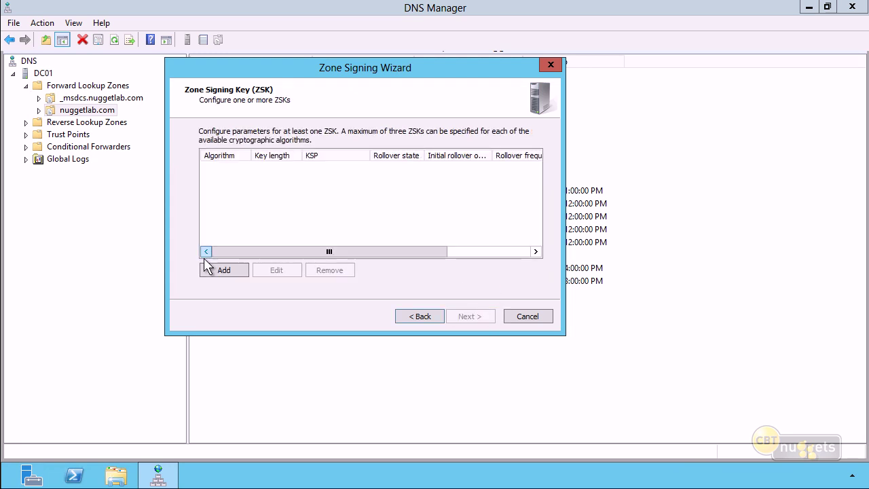
click(212, 269)
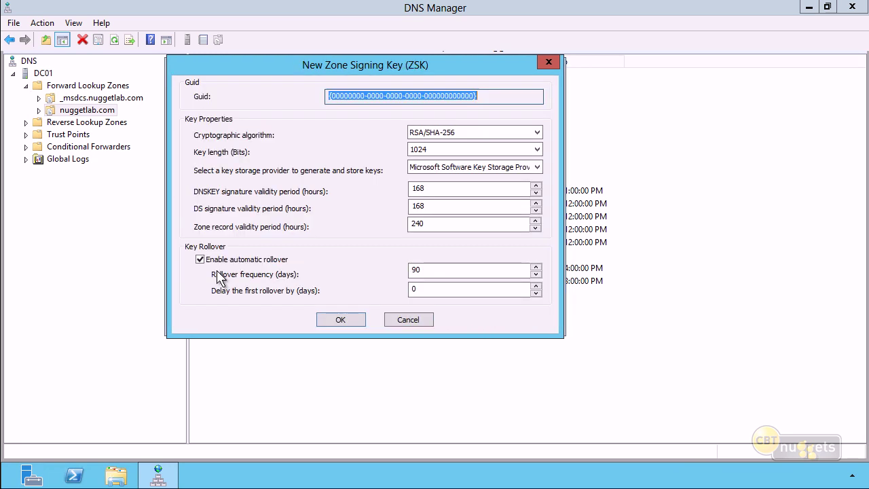
click(342, 323)
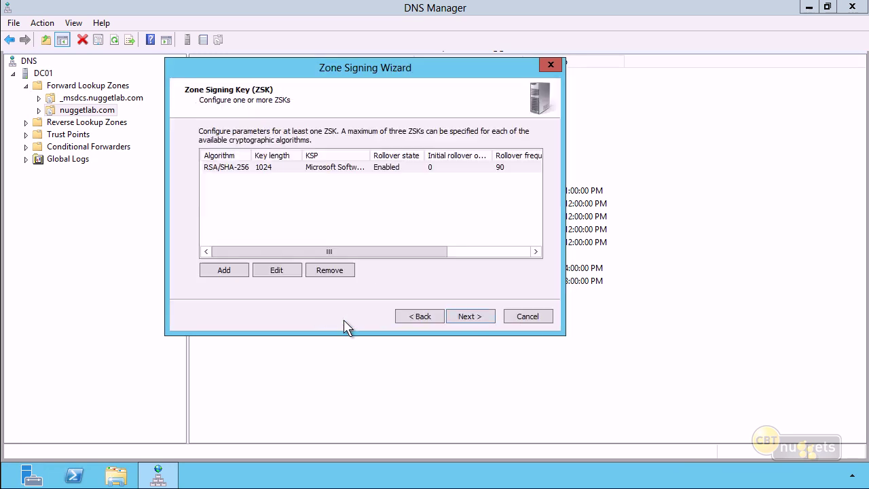
click(470, 316)
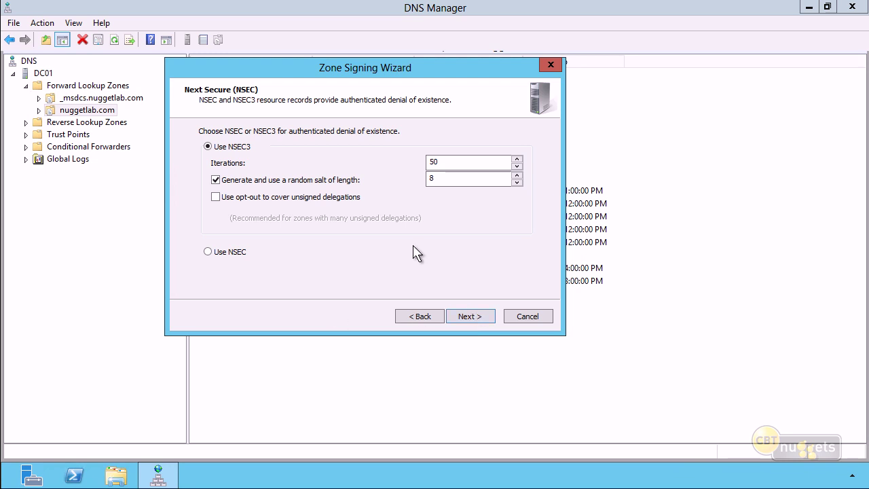
Accept NSEC3 with 50 iterations and salt length 8, and enable distribution of trust anchors for the zone.
click(469, 316)
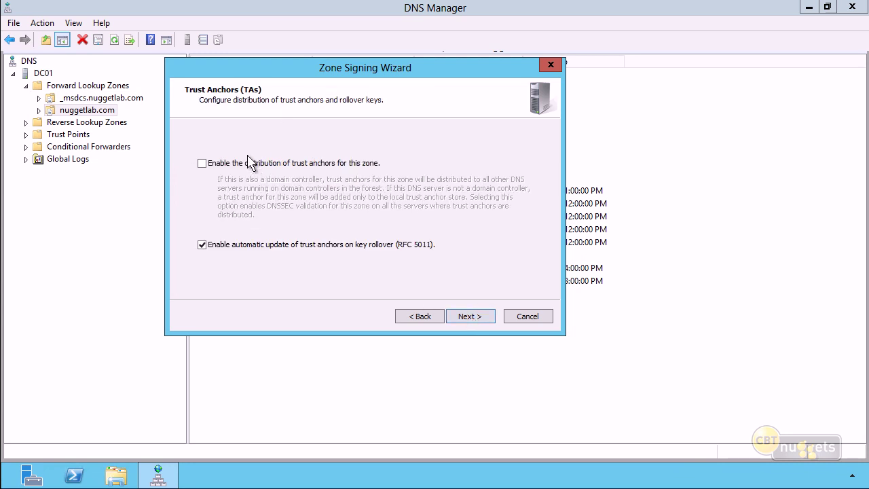
click(201, 163)
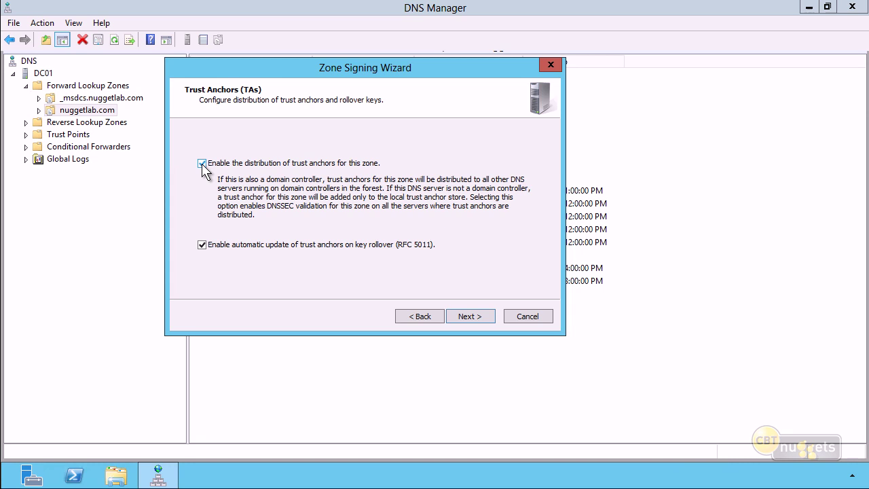
click(475, 318)
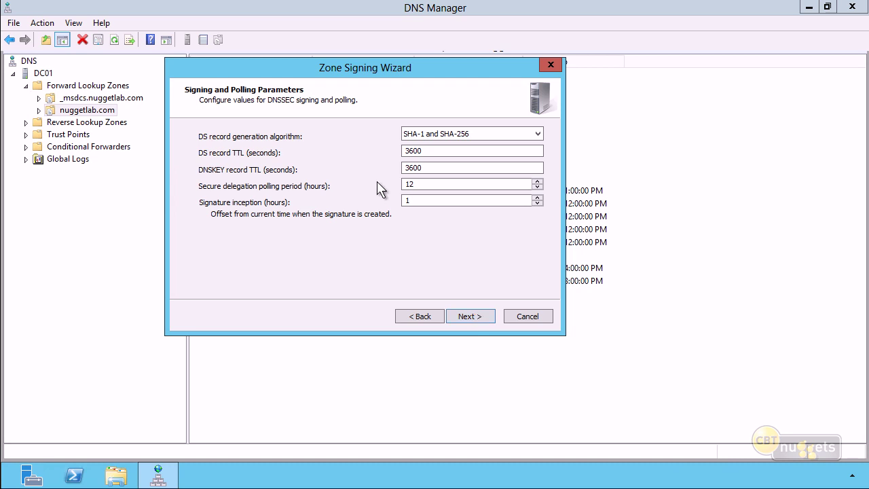
Accept the default signing and polling parameters, sign the zone and finish the wizard.
click(465, 317)
click(465, 316)
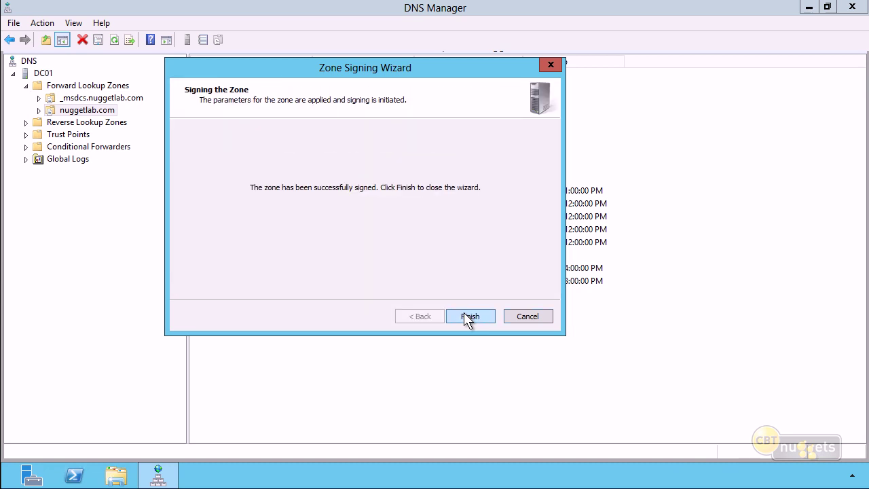
click(467, 317)
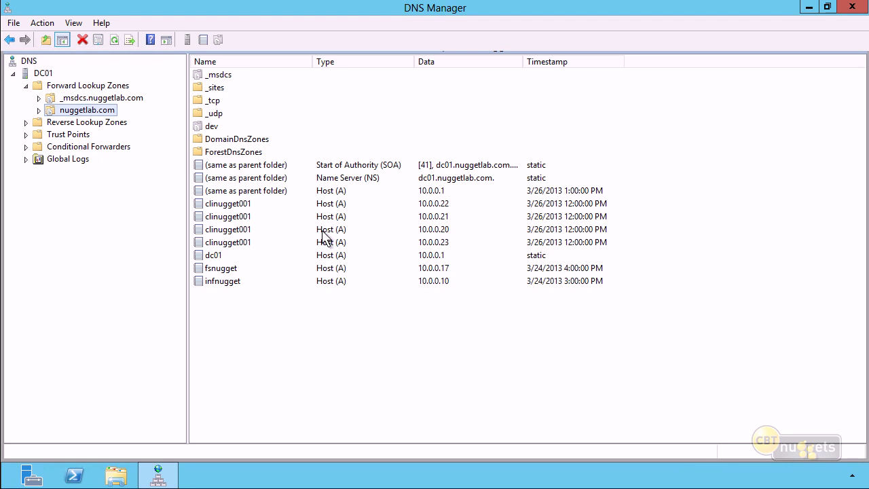
Refresh the nuggetlab.com zone, sort its records by type and inspect the properties of one NSEC3 RR Signature record.
click(114, 39)
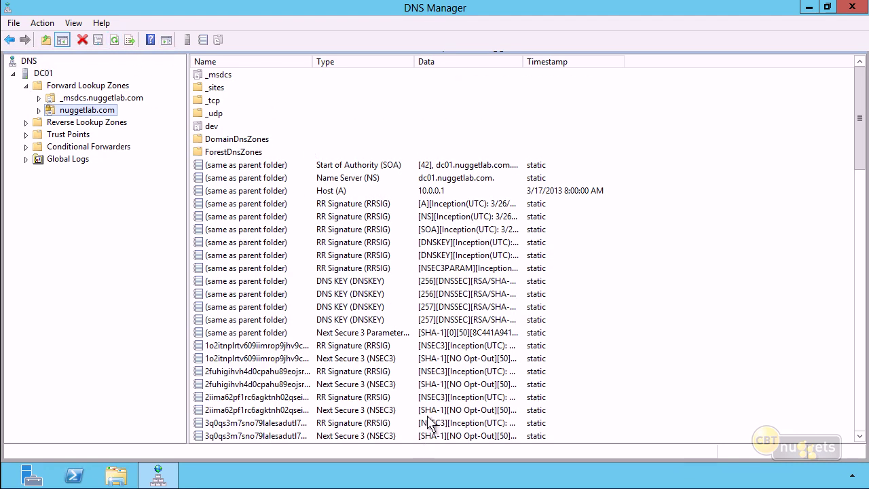
drag(857, 139, 853, 103)
click(372, 62)
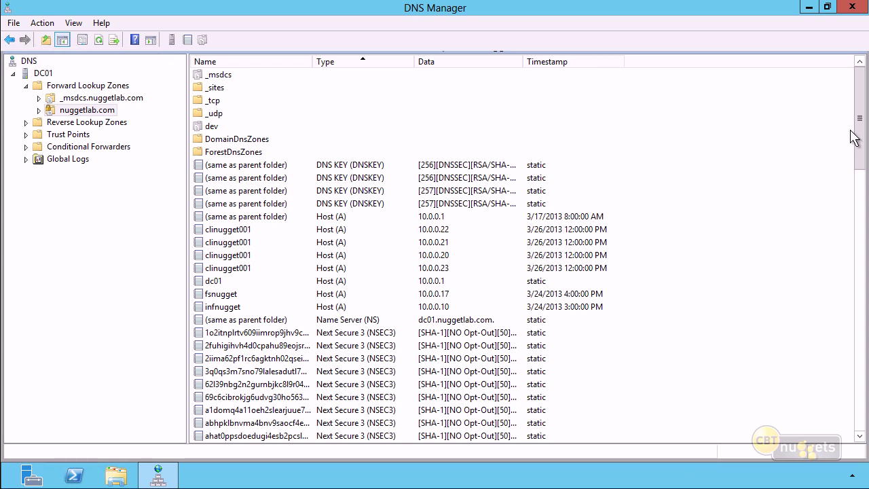
drag(859, 136, 859, 407)
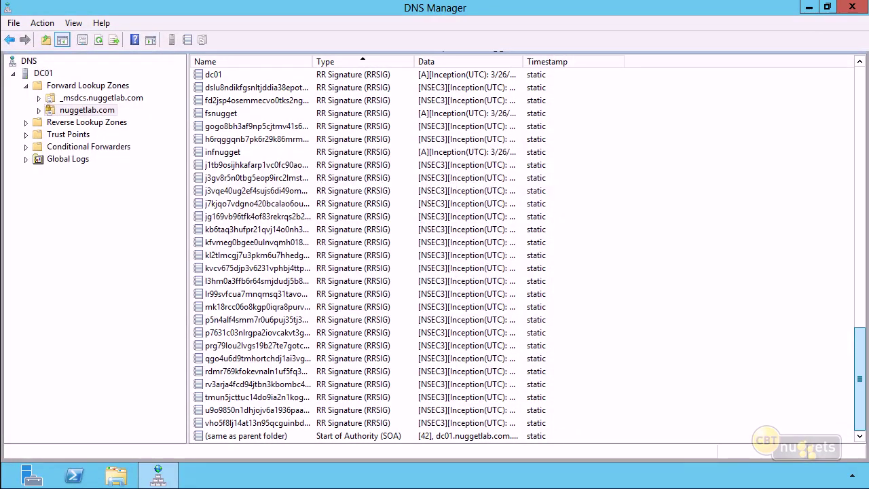
double_click(258, 139)
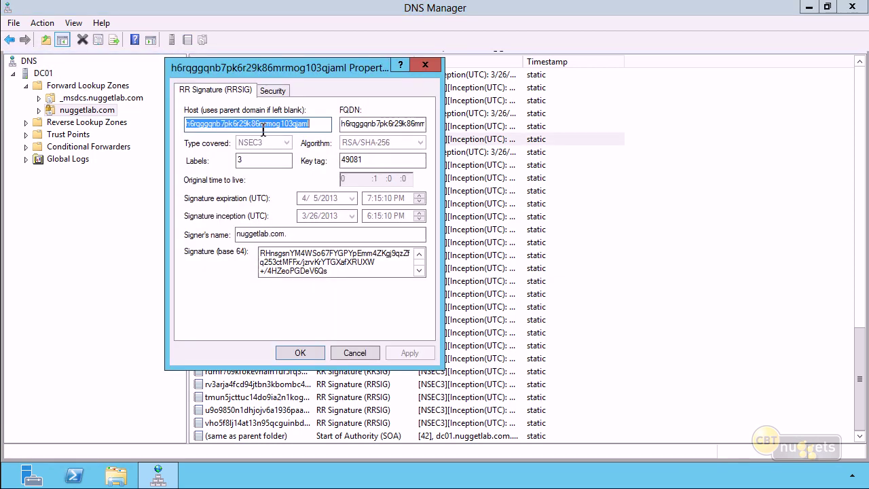
click(425, 65)
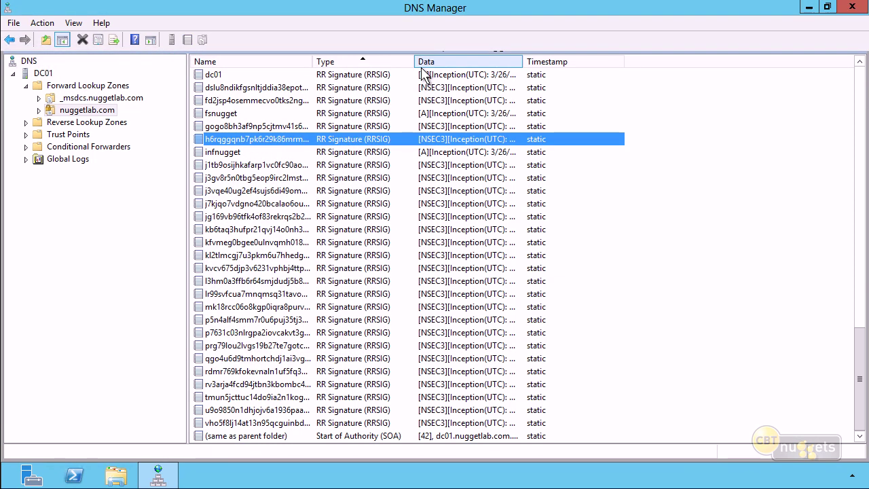
Expand Trust Points down to nuggetlab and widen the Name column to examine its DNSKEY entries.
click(27, 136)
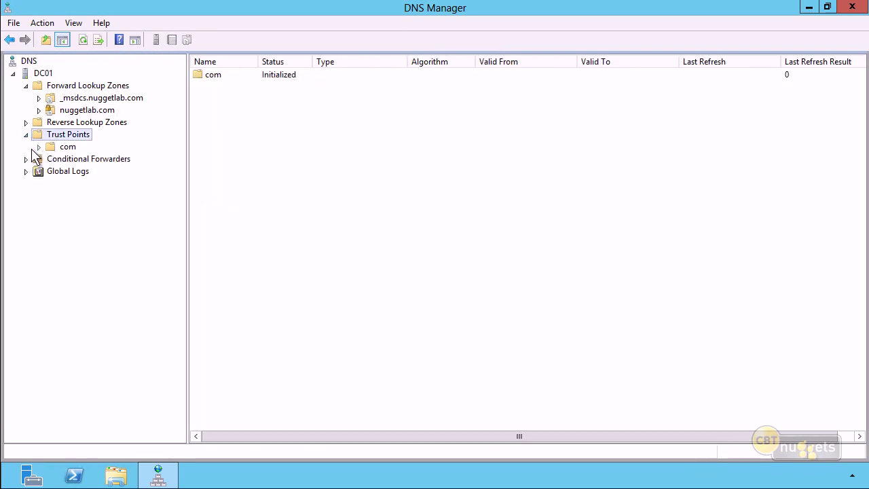
click(39, 147)
click(90, 159)
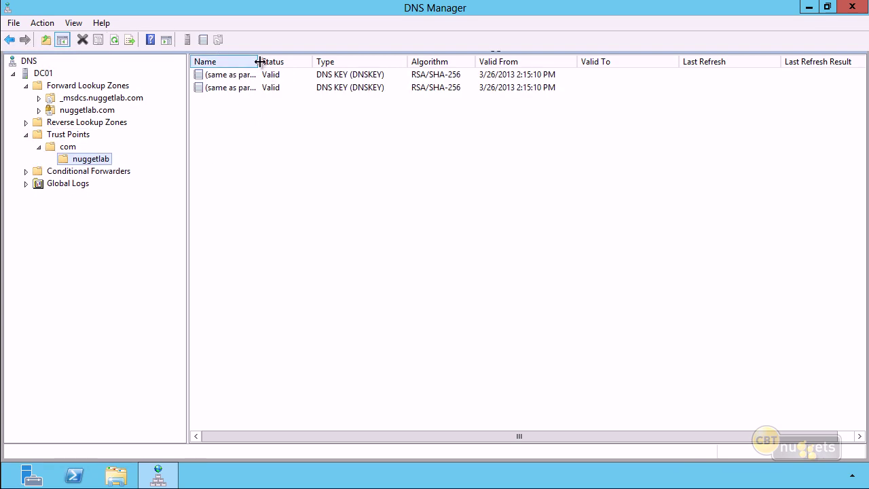
drag(258, 61, 331, 61)
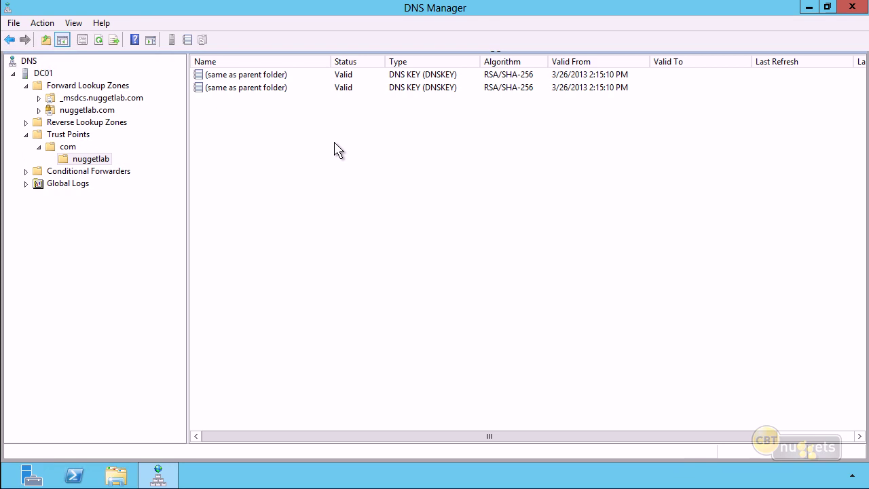
Review the DNSSEC properties of the nuggetlab.com zone and close them without changes.
click(71, 113)
right_click(71, 113)
mouse_move(163, 242)
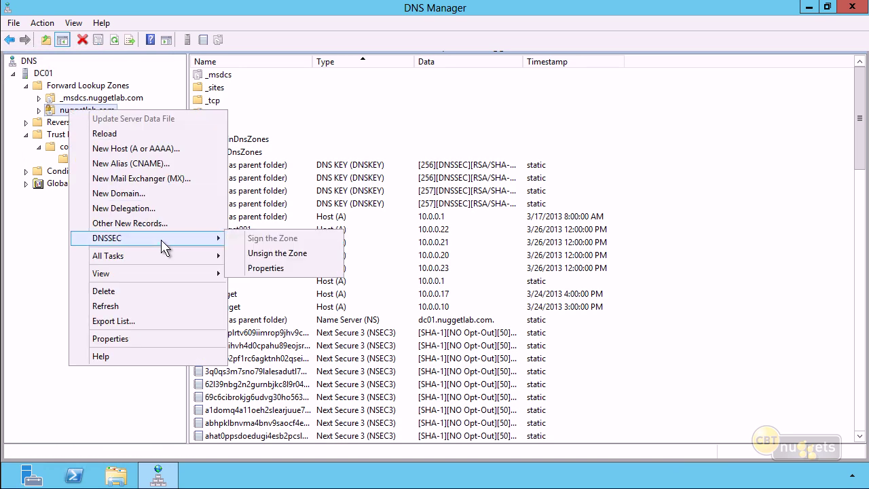
click(269, 270)
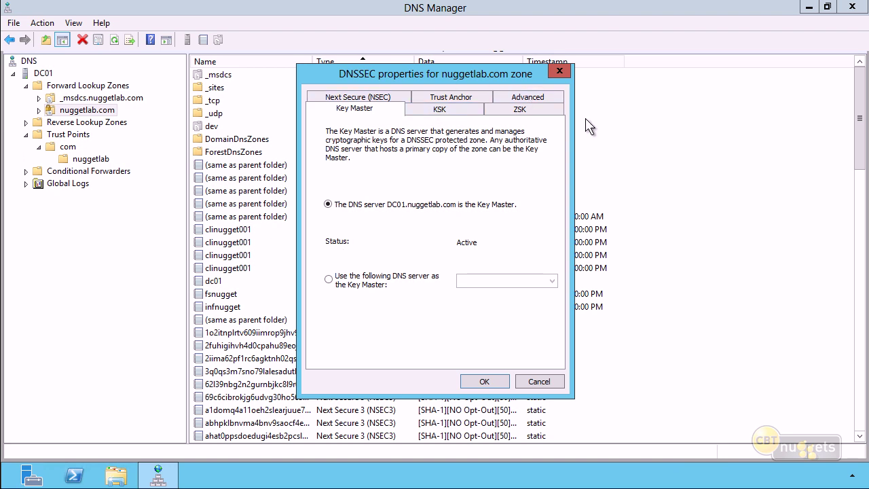
click(560, 71)
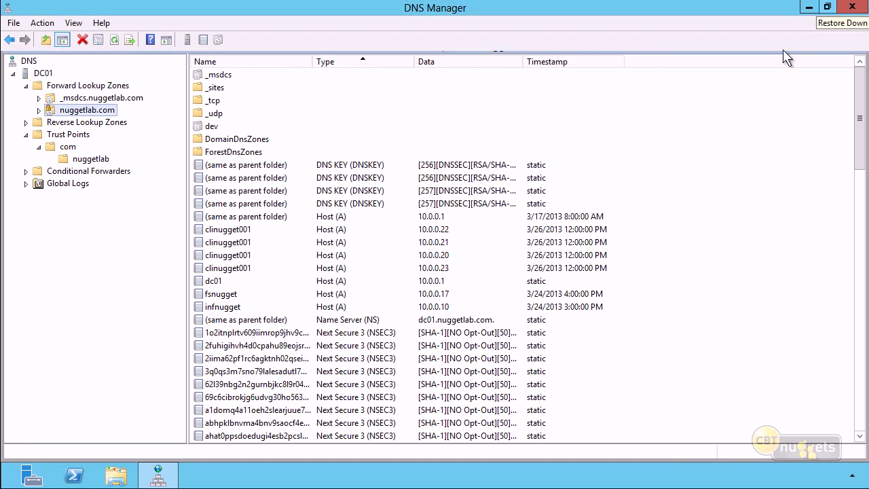
Minimize DNS Manager and run gpmc.msc to open Group Policy Management.
click(809, 7)
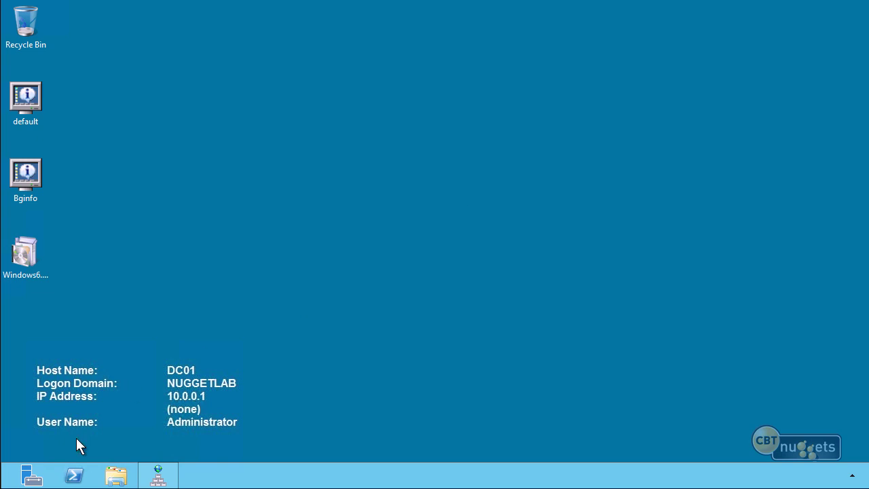
key(super+r)
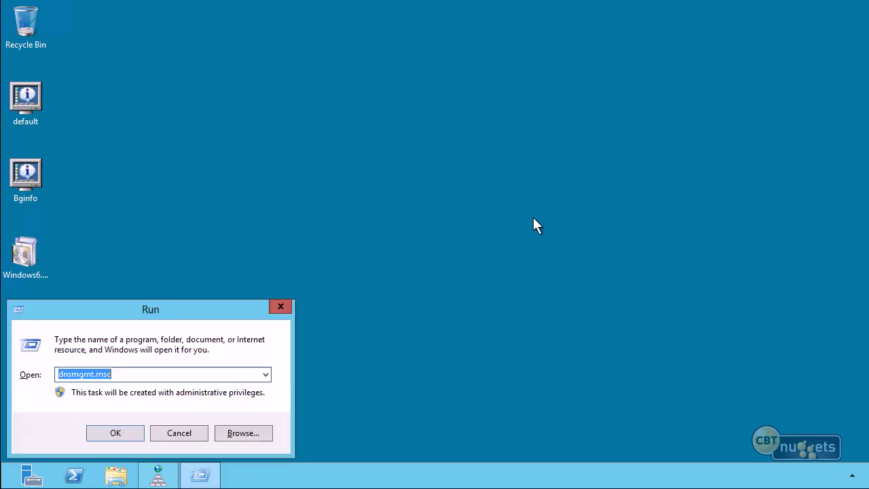
text(gpmc.msc)
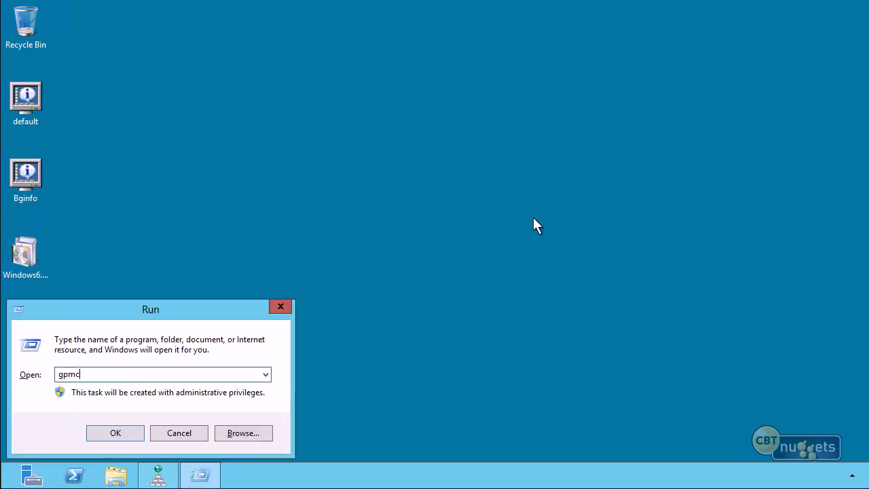
key(Return)
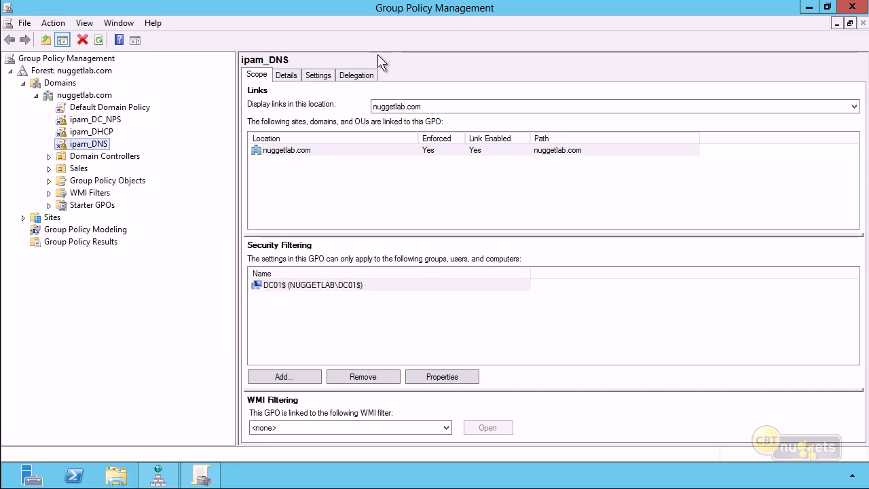
Edit the Default Domain Policy and open Name Resolution Policy under the computer's Windows Settings.
click(128, 109)
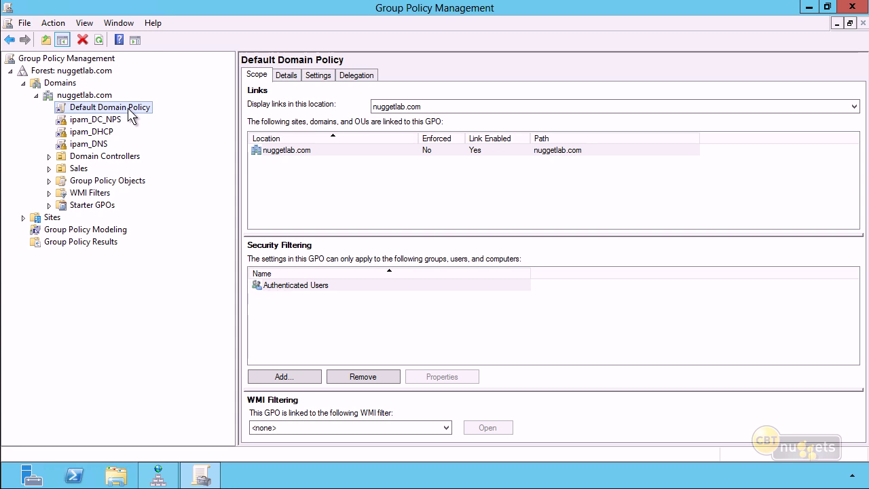
right_click(129, 109)
click(144, 117)
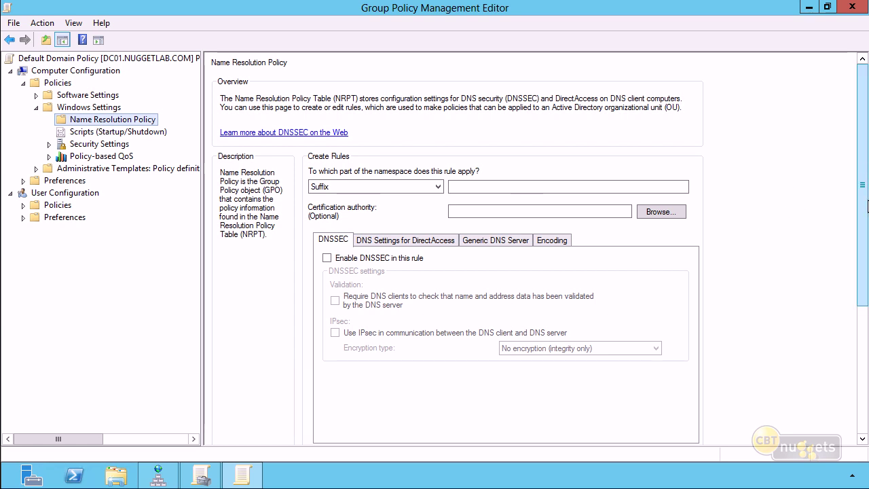
scroll(867, 207, down, 1)
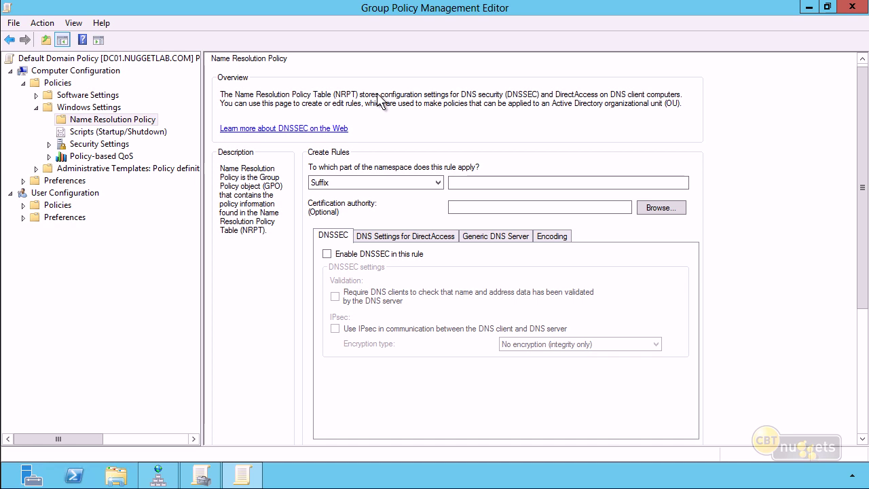
Set the new name resolution rule to apply to the suffix nuggetlab.com and enable DNSSEC in it.
click(437, 183)
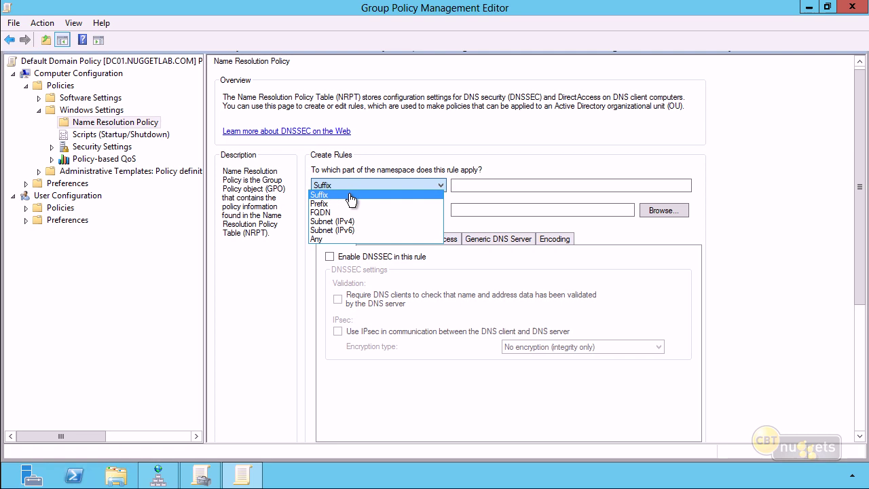
click(319, 194)
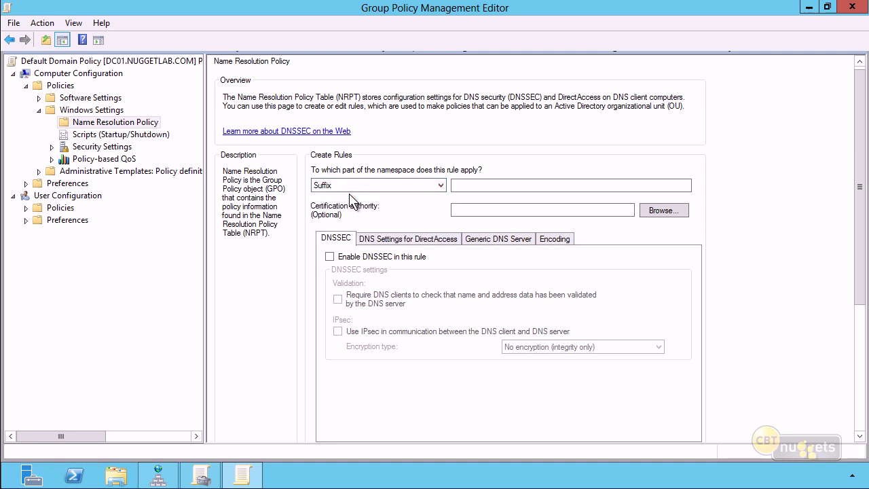
click(520, 187)
text(nugget)
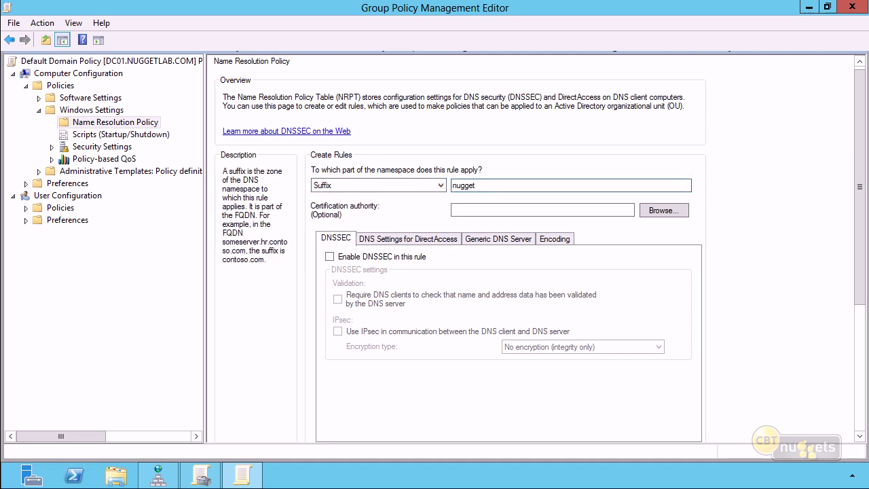
text(lab.com)
click(330, 257)
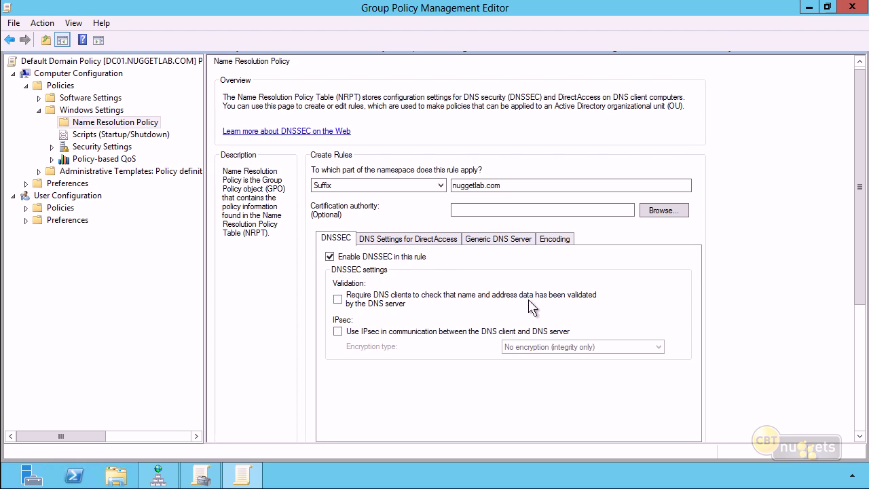
Require clients to check DNS server validation in the nuggetlab.com rule, create and apply it, and close both Group Policy windows.
click(338, 299)
drag(860, 289, 865, 417)
click(608, 249)
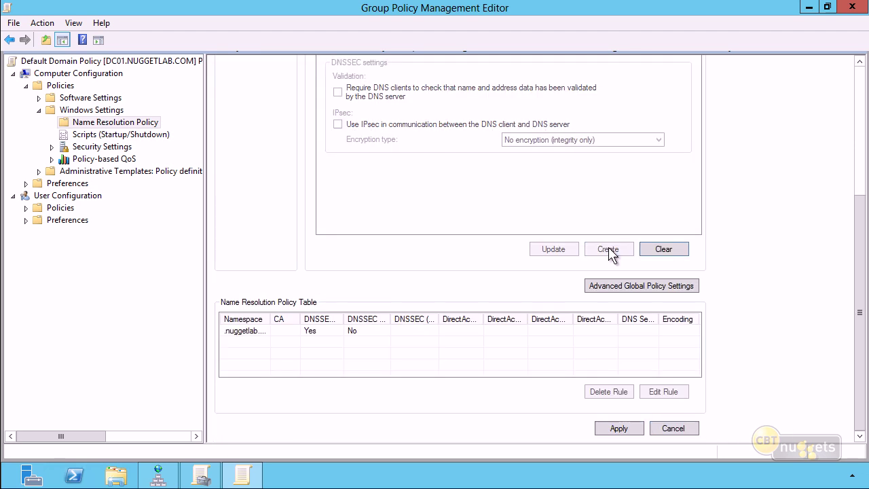
click(614, 428)
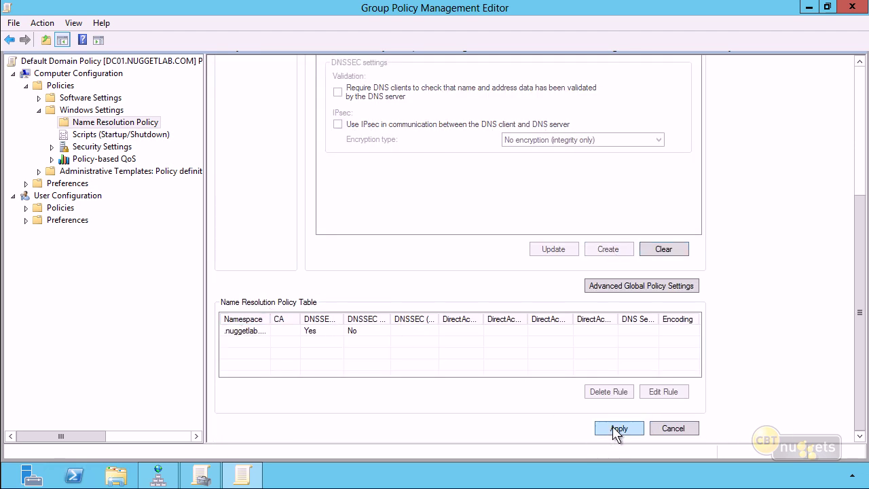
click(851, 7)
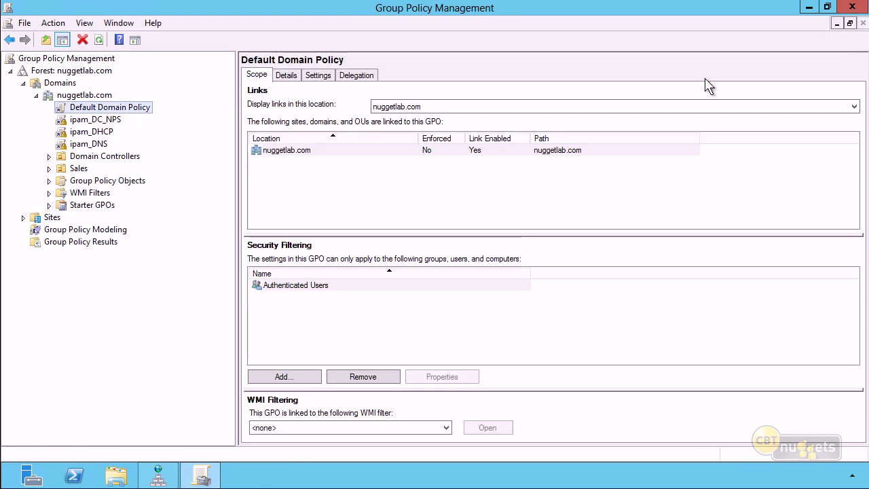
click(852, 7)
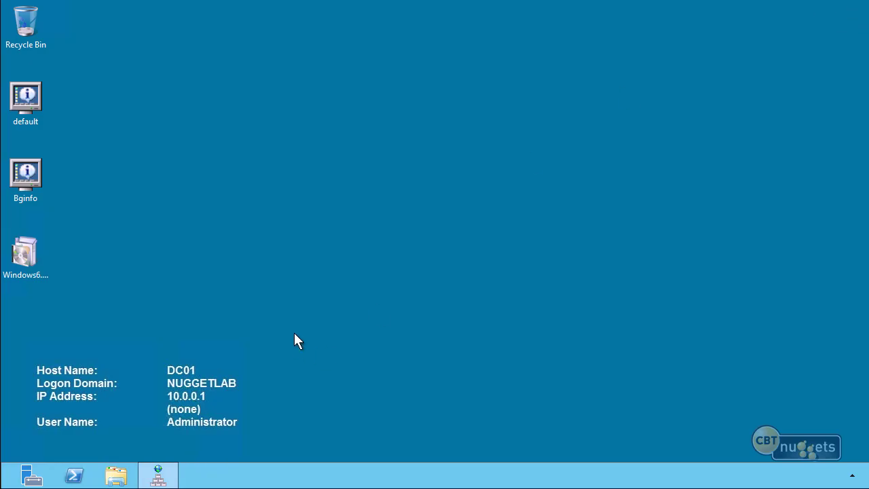
Force a Group Policy refresh with gpupdate /force in Windows PowerShell and clear the console.
click(74, 475)
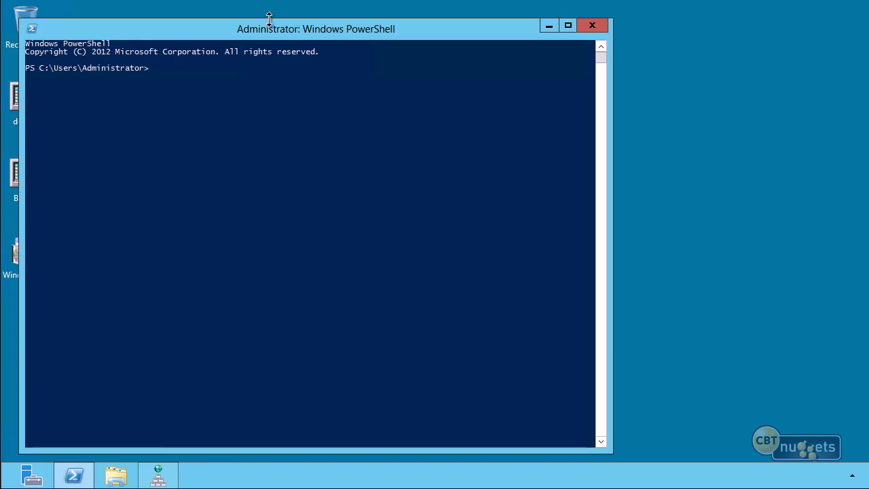
text(gpud)
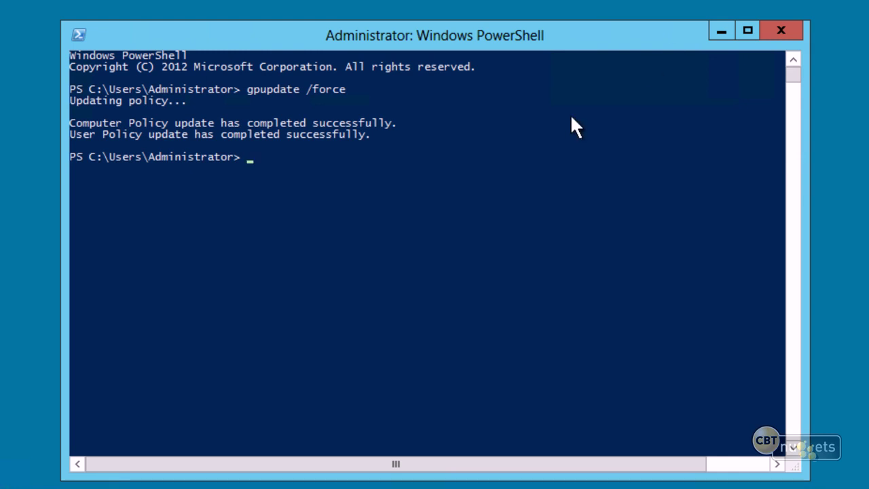
click(504, 90)
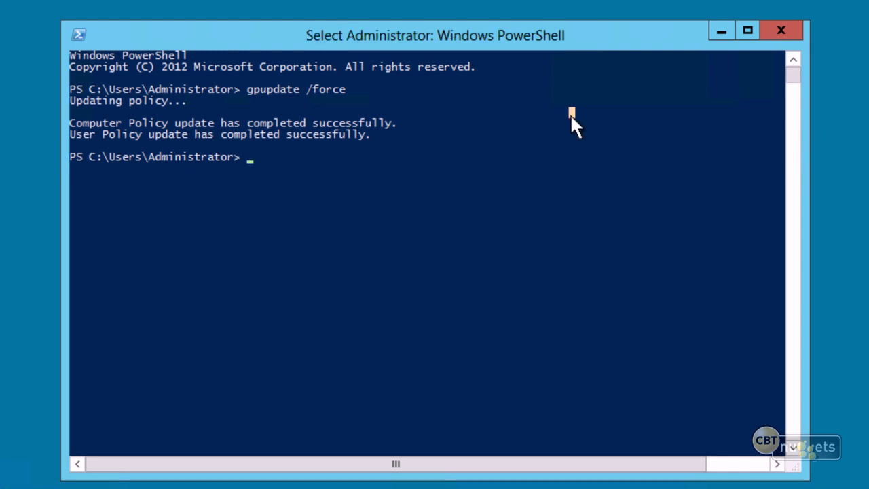
text(cls)
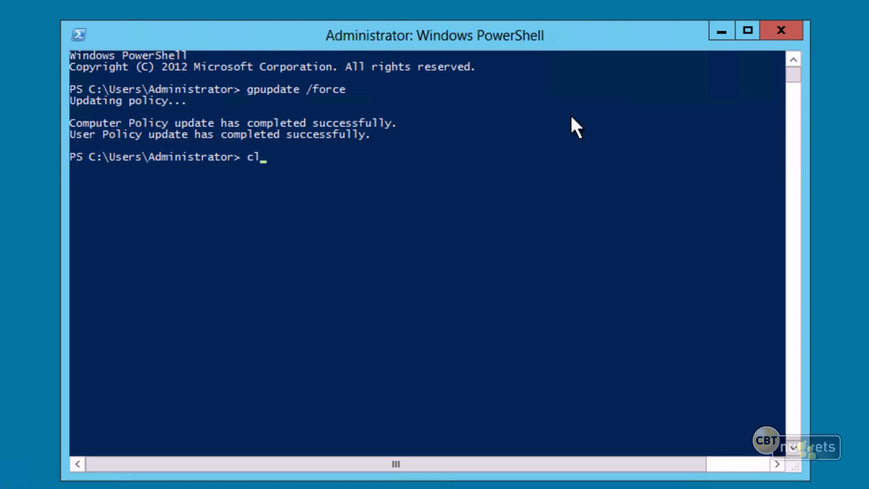
key(Return)
text(Resolve-DnsName)
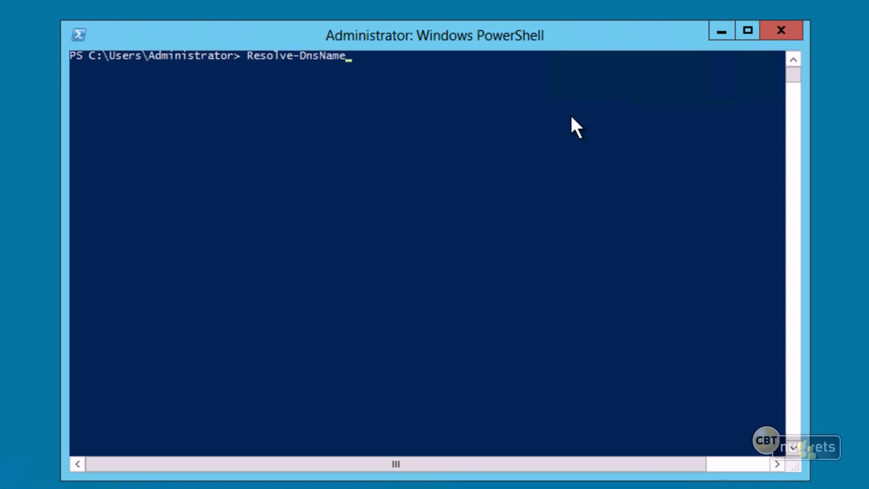
key(BackSpace)
key(BackSpace)
key(BackSpace)
key(BackSpace)
key(BackSpace)
key(BackSpace)
key(BackSpace)
key(BackSpace)
key(BackSpace)
key(BackSpace)
key(BackSpace)
key(BackSpace)
key(BackSpace)
key(BackSpace)
key(BackSpace)
List the commands of the DNS server module with Get-Command -Module DnsServer.
text(get-co)
key(Tab)
text(-Module)
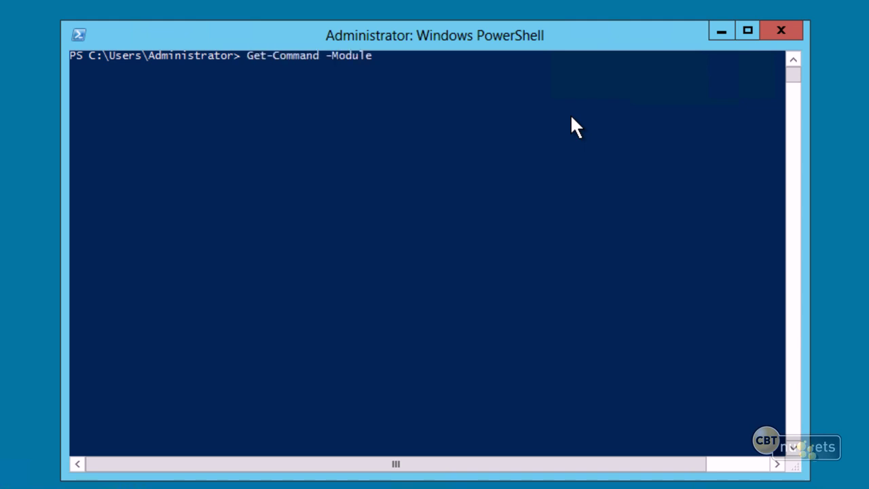
text( DnsServer)
key(Return)
Look through the listed DnsServer cmdlets from the last entries back to the beginning of the list.
click(407, 382)
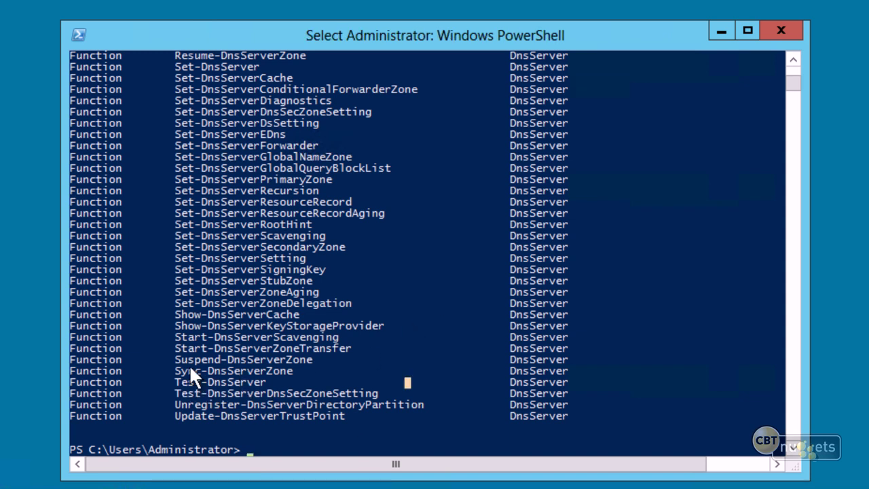
scroll(260, 368, up, 2)
scroll(260, 364, up, 2)
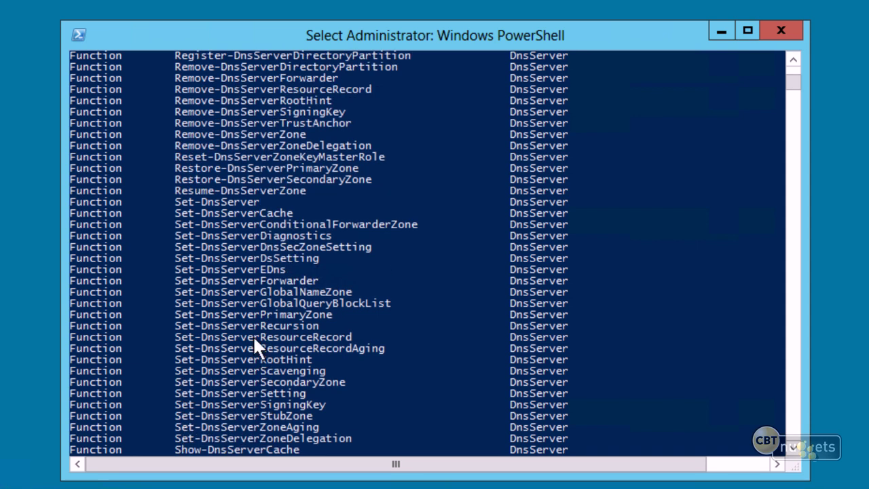
scroll(254, 339, up, 2)
scroll(255, 340, up, 2)
scroll(254, 339, up, 2)
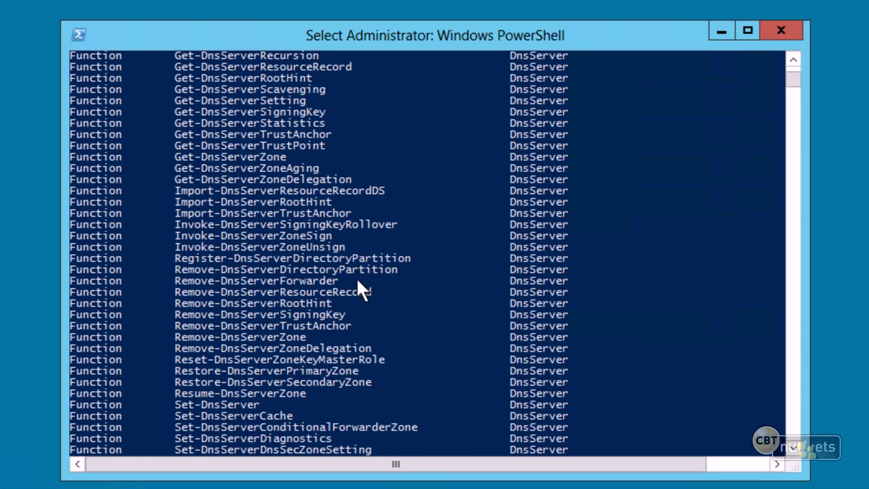
scroll(283, 342, up, 6)
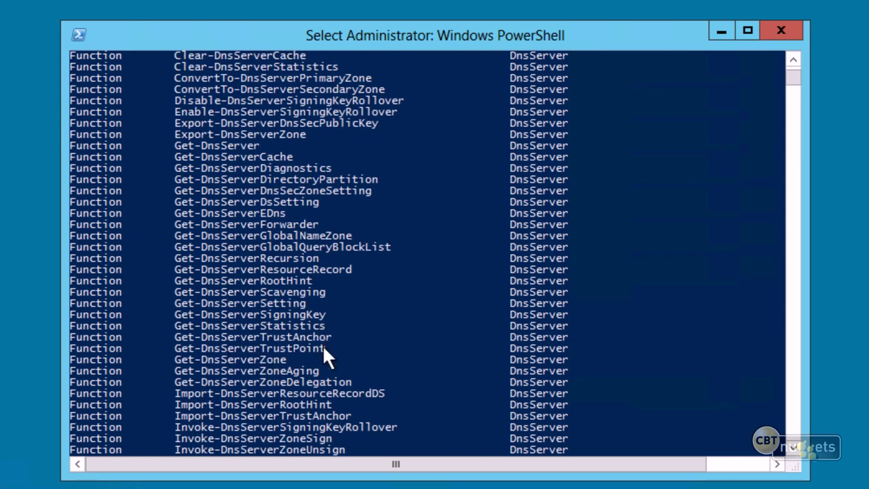
scroll(304, 342, up, 3)
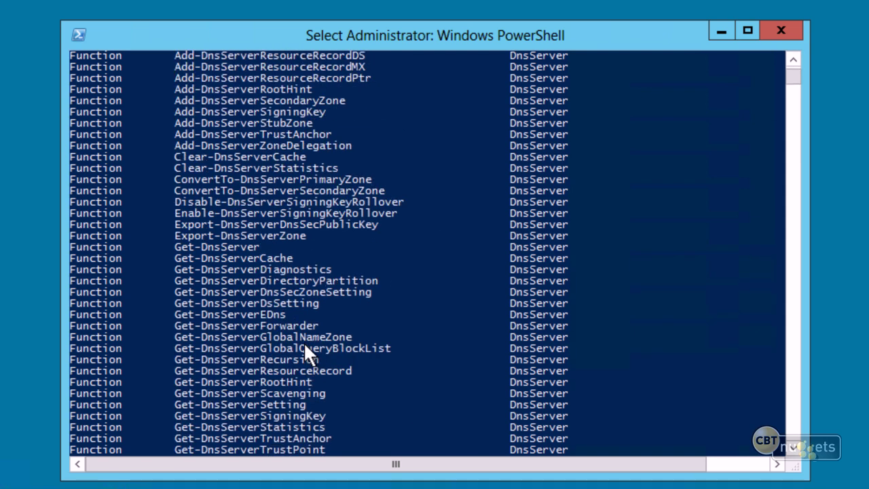
scroll(304, 342, up, 4)
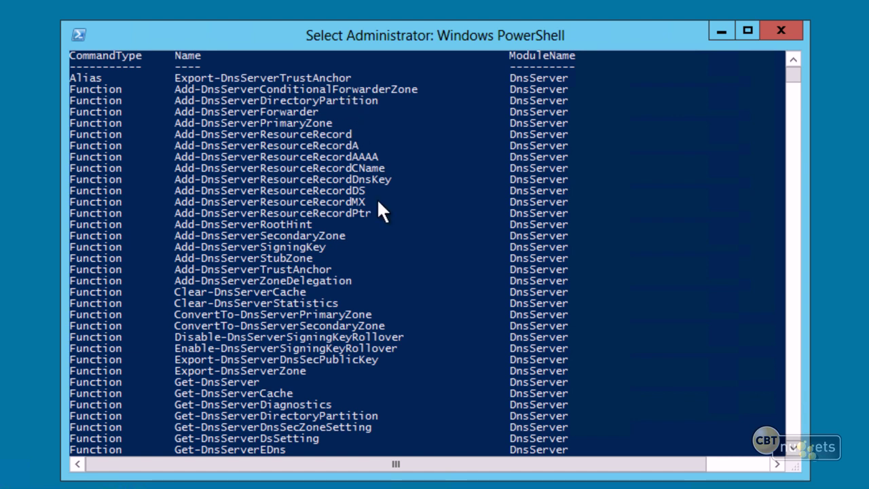
scroll(378, 201, down, 13)
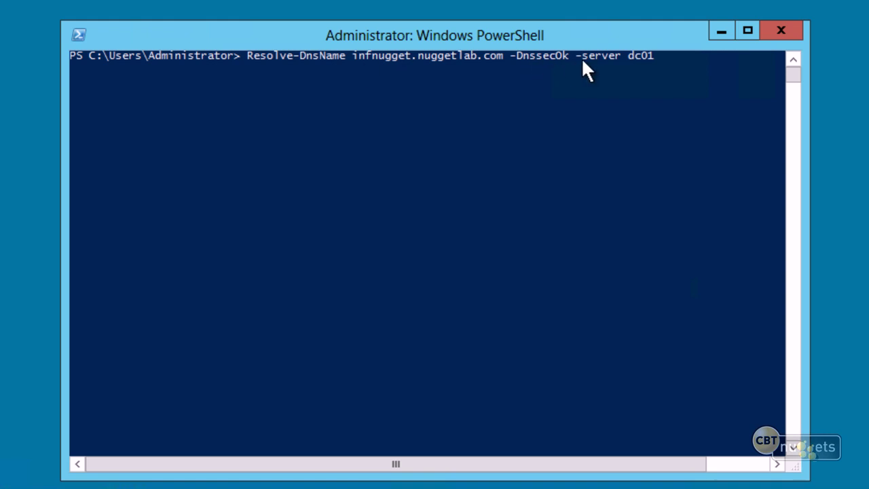
Query the host's DNSSEC records by running Resolve-DnsName infnugget.nuggetlab.com -DnssecOk -server dc01.
click(664, 57)
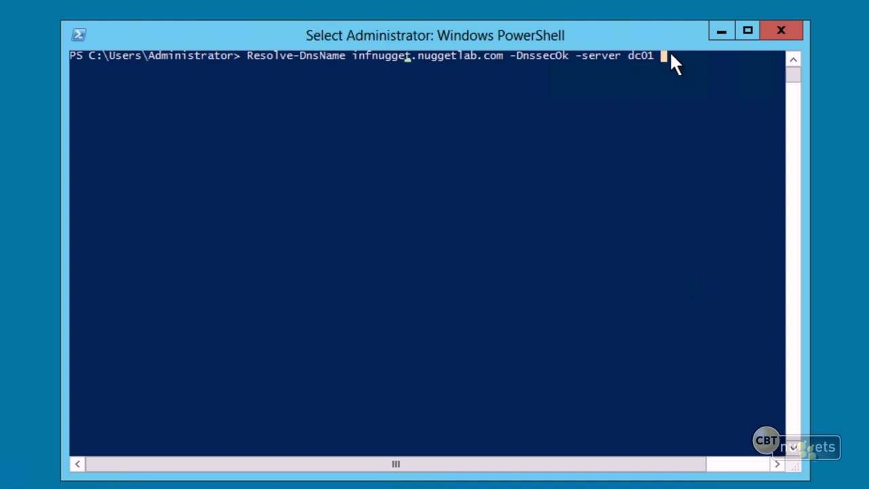
key(Escape)
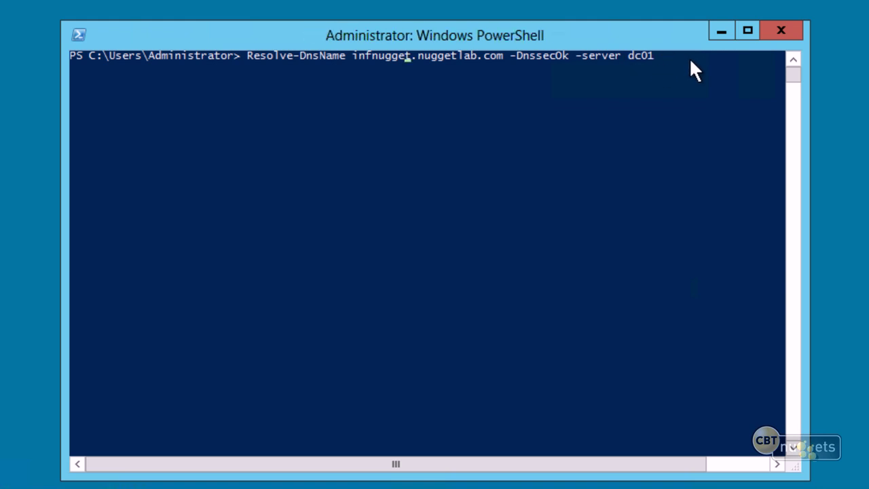
key(Return)
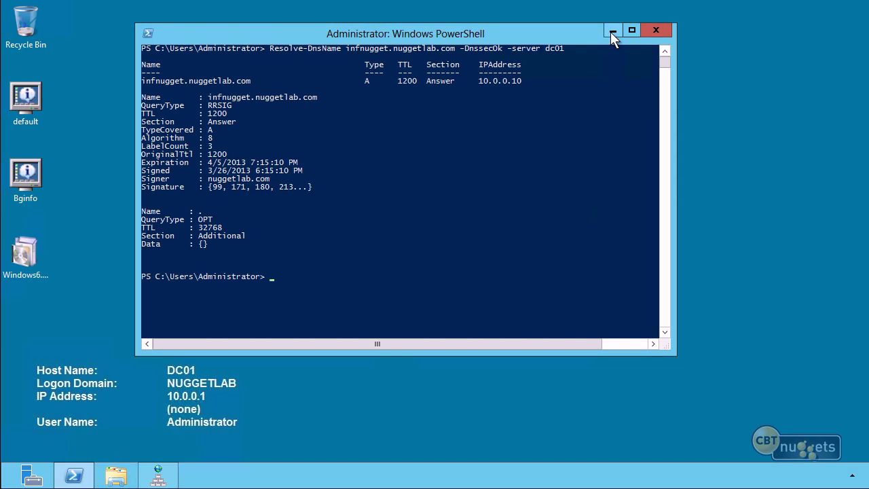
Switch to DNS Manager, remove the DNSSEC signing from the nuggetlab.com zone, and refresh its record list.
click(612, 31)
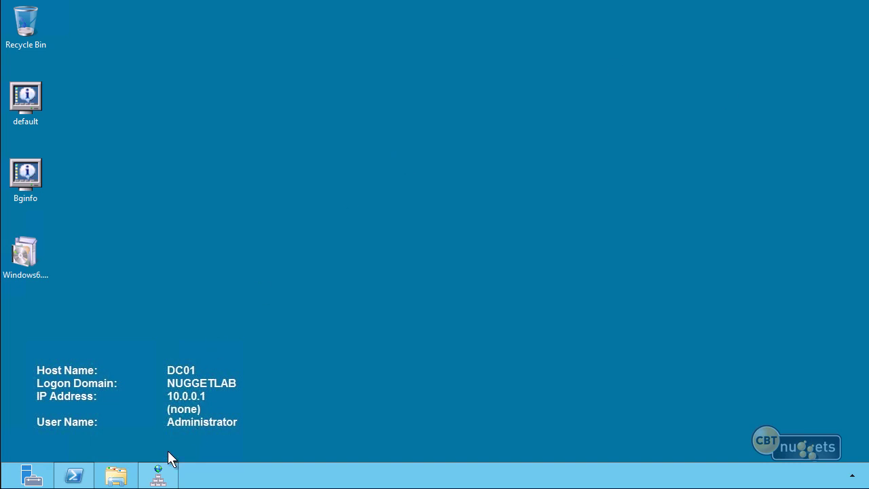
click(158, 477)
right_click(93, 112)
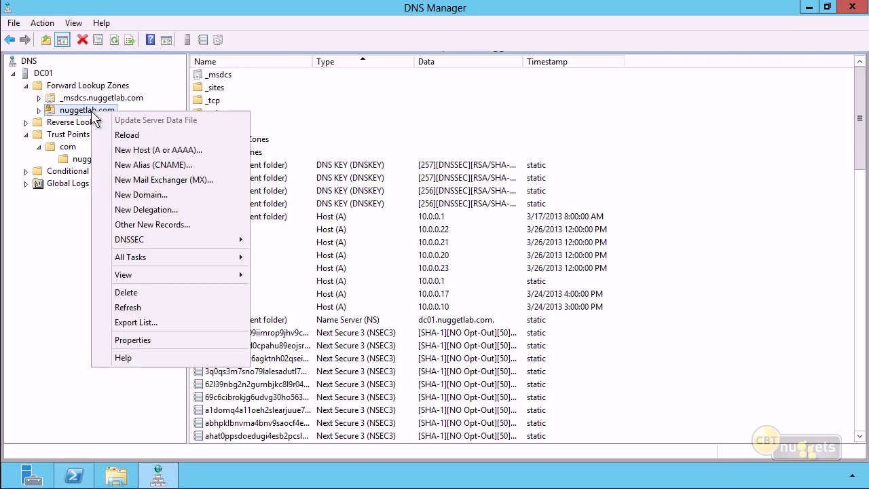
mouse_move(191, 246)
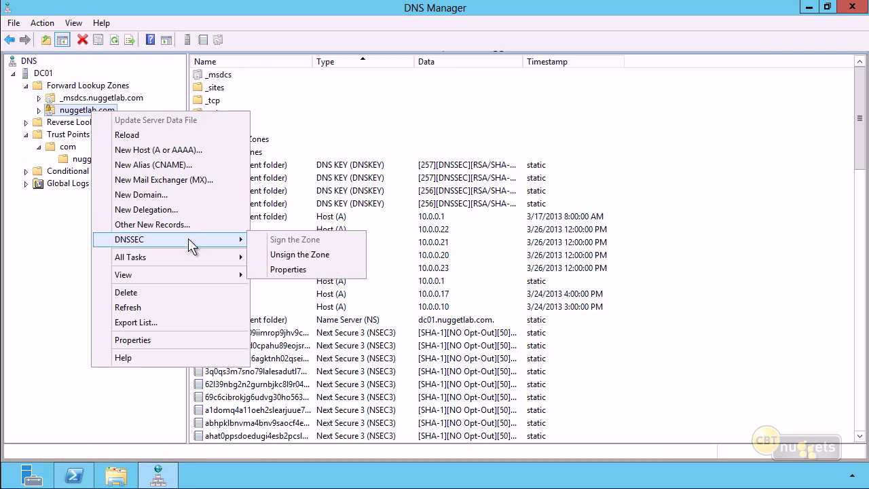
click(278, 255)
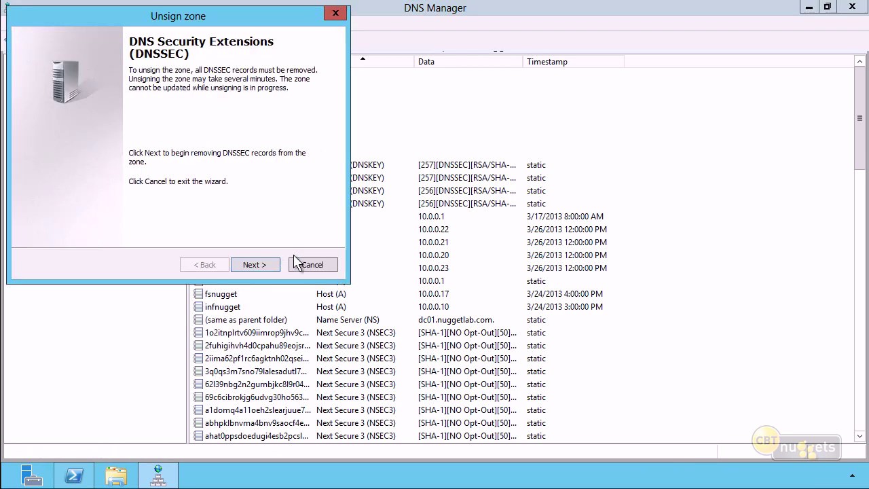
click(259, 263)
click(254, 265)
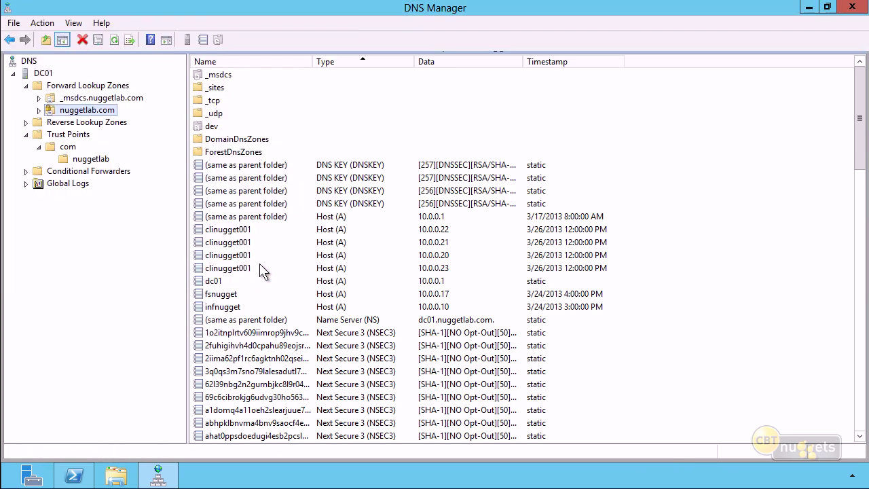
click(114, 38)
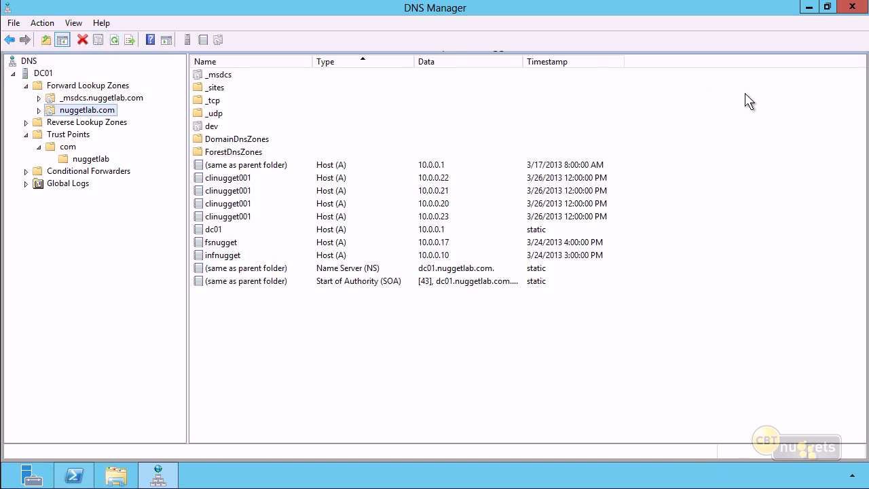
Minimize DNS Manager, return to PowerShell, change to the root of drive C, and clear the console.
click(802, 9)
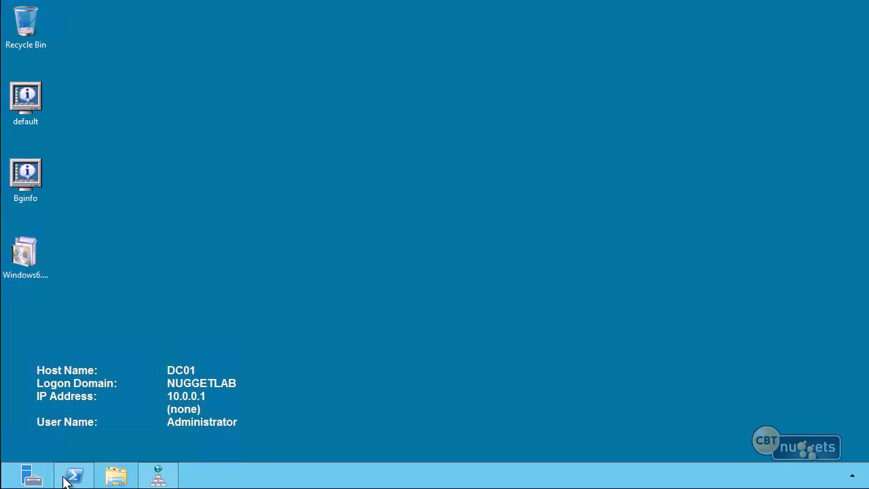
click(84, 477)
click(423, 212)
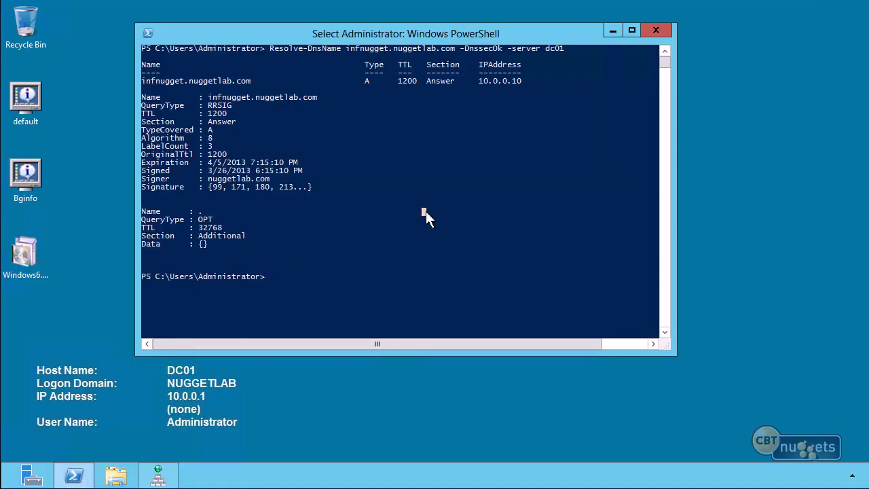
text(cd\)
key(Return)
text(cls)
key(Return)
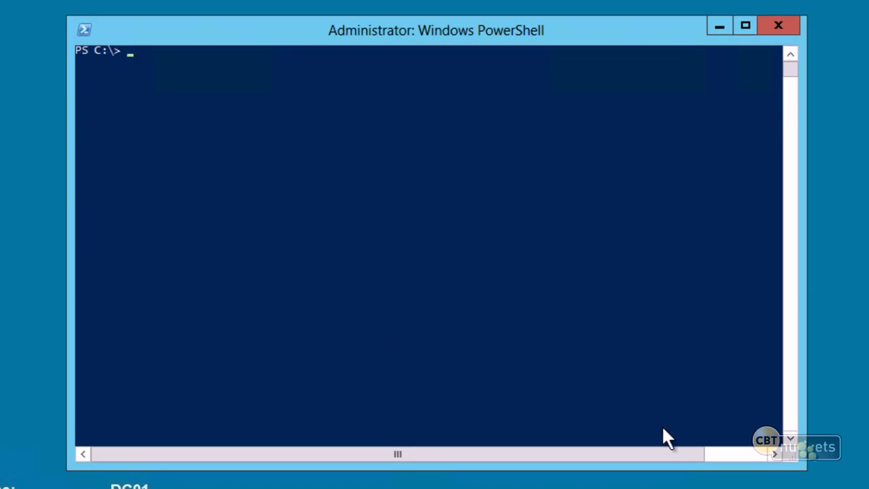
Shrink the PowerShell window, run Get-DnsServer, and look through the DNS server configuration it outputs.
drag(794, 471, 650, 443)
click(347, 270)
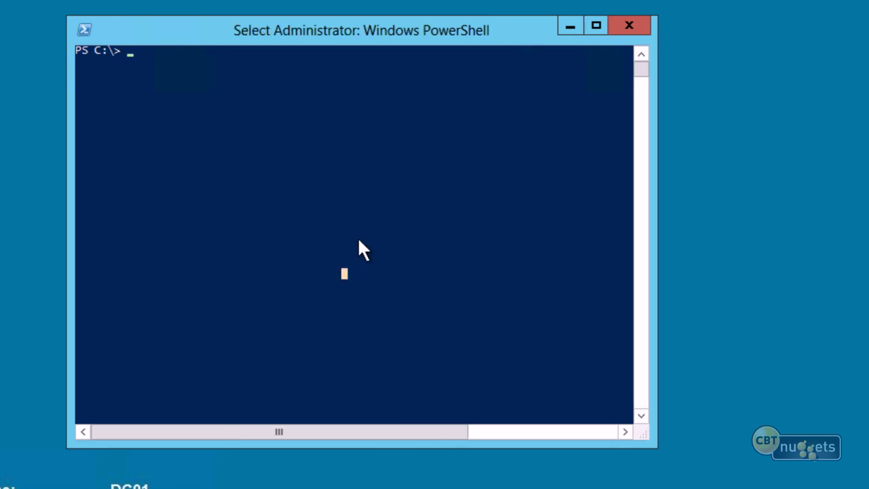
text(Get-DnsC)
key(BackSpace)
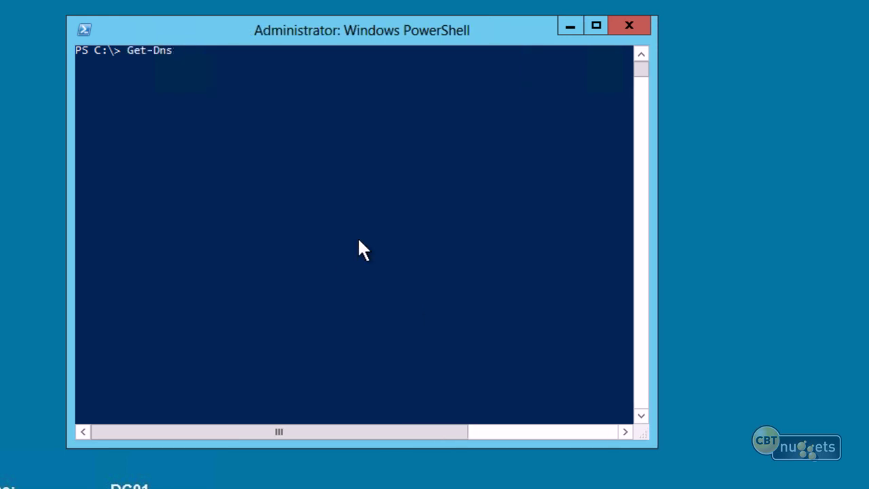
text(server)
key(Tab)
key(Return)
scroll(359, 239, up, 3)
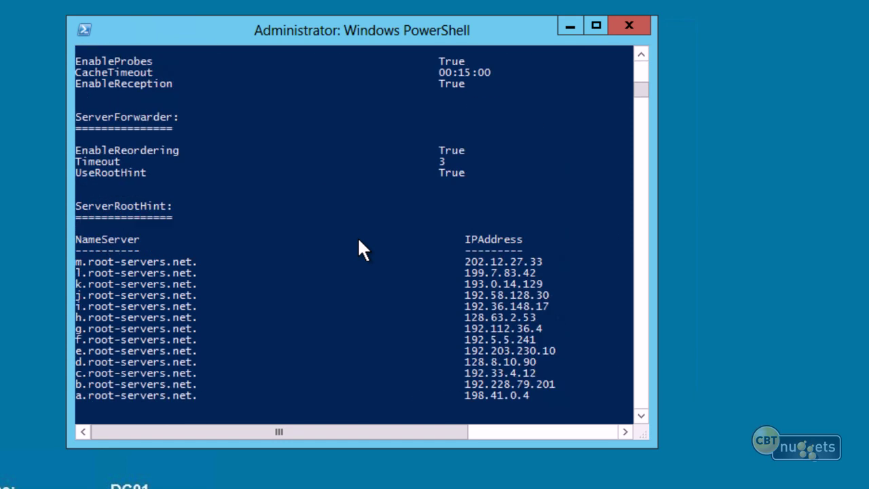
scroll(358, 239, up, 10)
scroll(359, 239, up, 15)
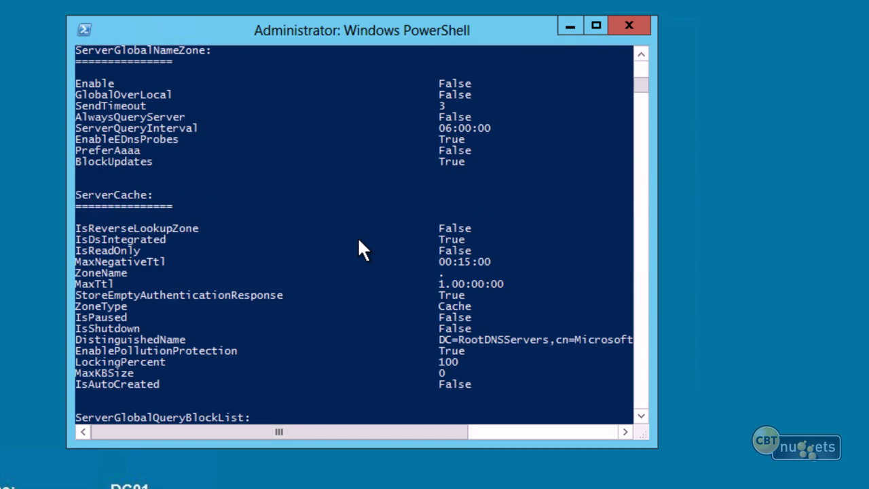
scroll(361, 250, up, 14)
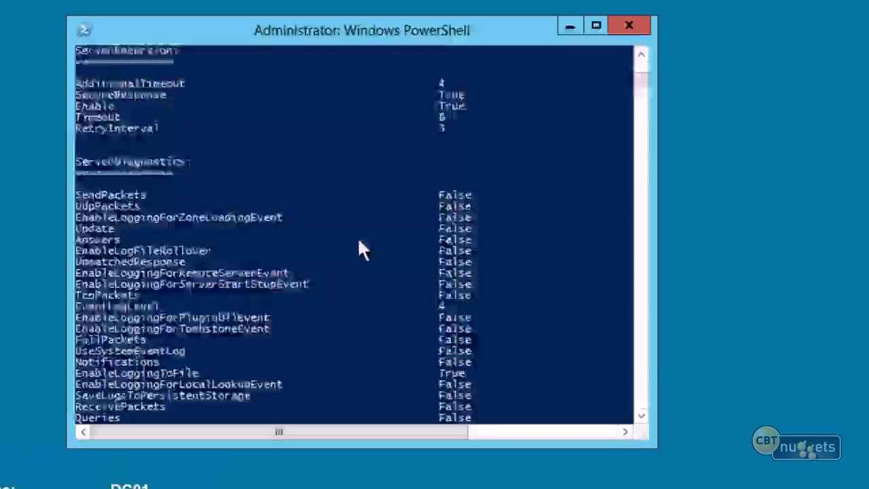
scroll(358, 241, down, 20)
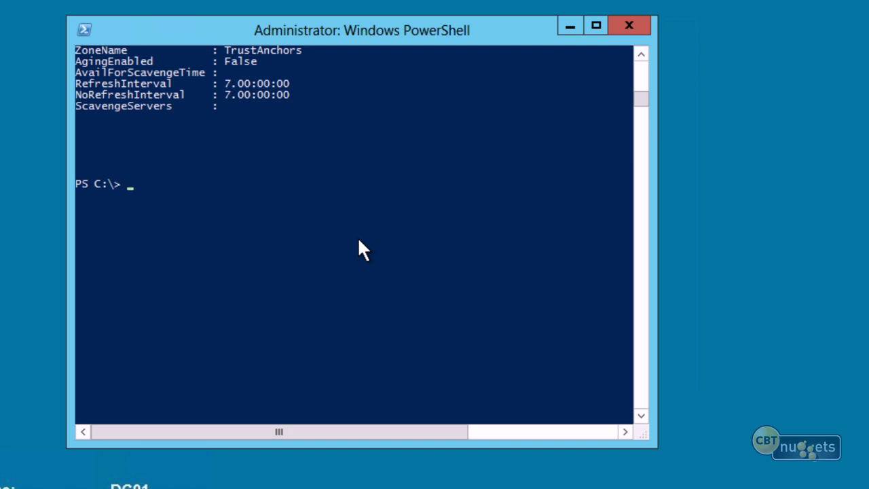
Set the DNS server's cache locking to 75 percent by running Set-DnsServerCache -LockingPercent 75.
text(set-dnsserverc)
key(Tab)
text(-l)
key(Tab)
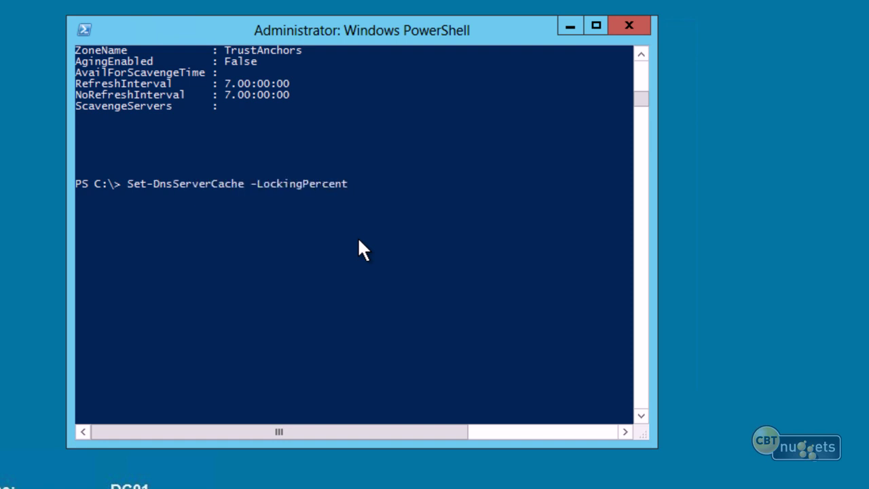
text(75)
key(Return)
Restart the DNS Server service by running net stop dns and net start dns.
text(net stop dns)
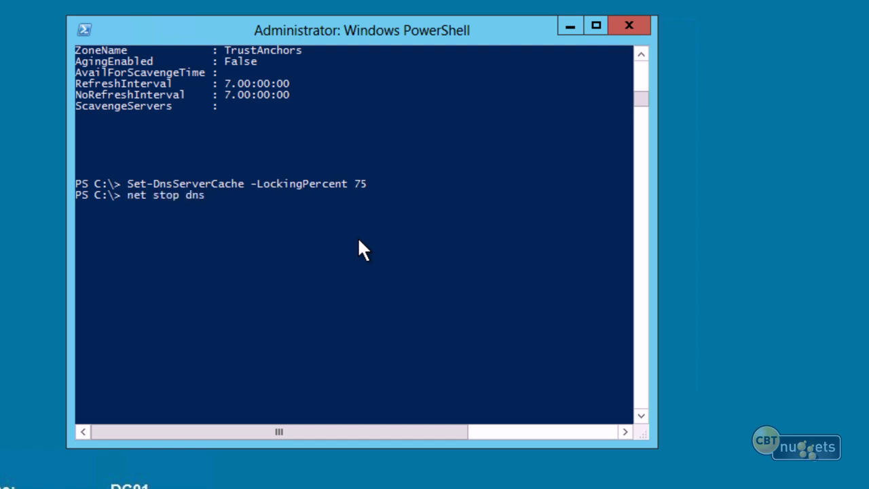
key(Return)
text(net start dns)
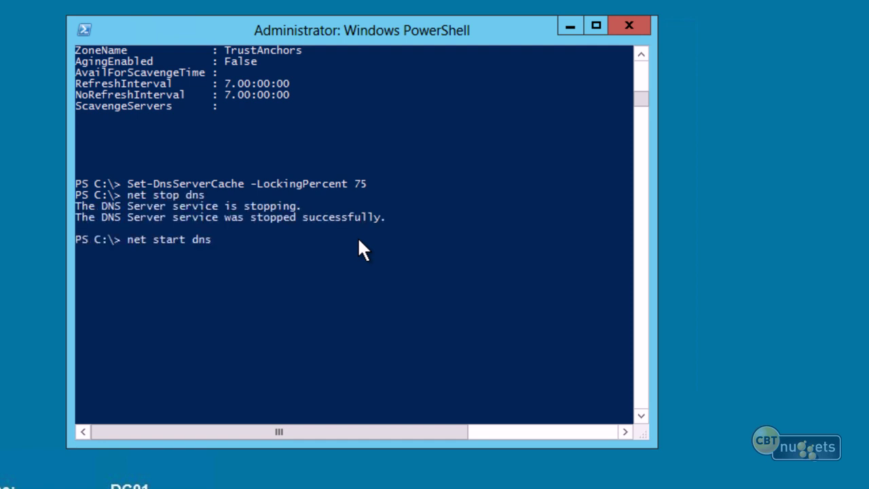
key(Return)
Run Get-DnsServer, check the LockingPercent value in its ServerCache section, and clear the console.
text(Get-DnsServer)
key(Return)
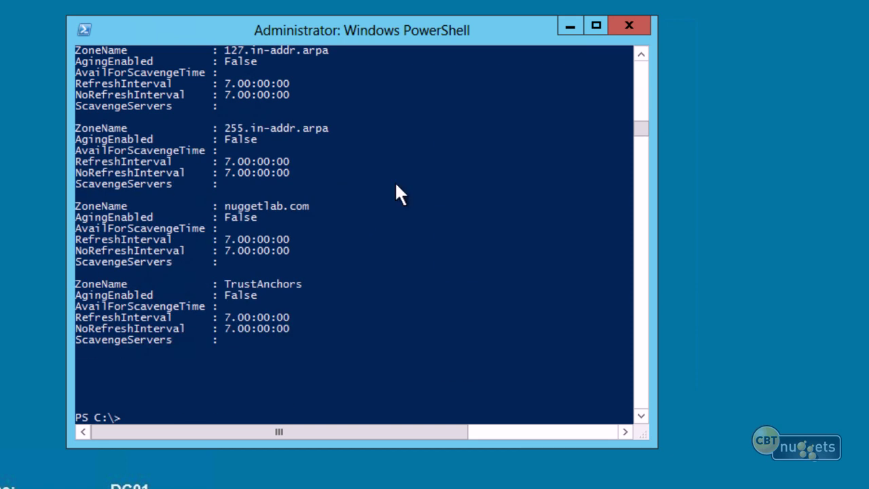
scroll(382, 228, up, 10)
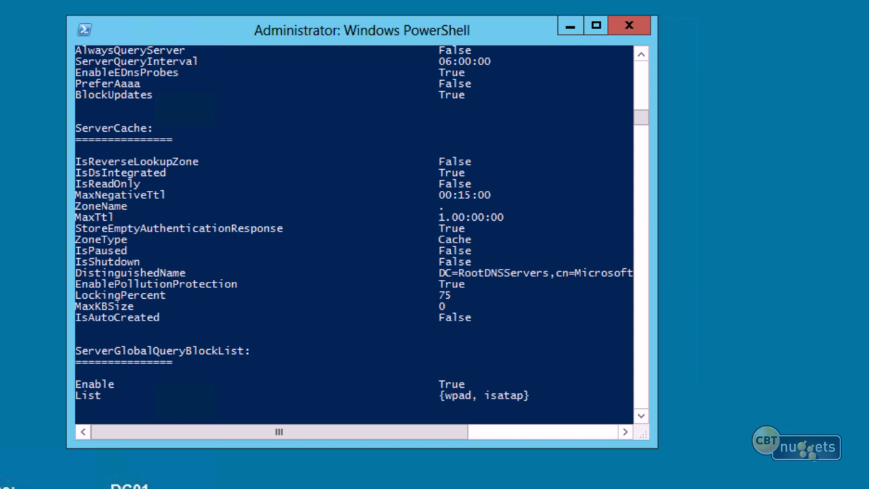
click(449, 331)
right_click(449, 331)
text(cls)
key(Return)
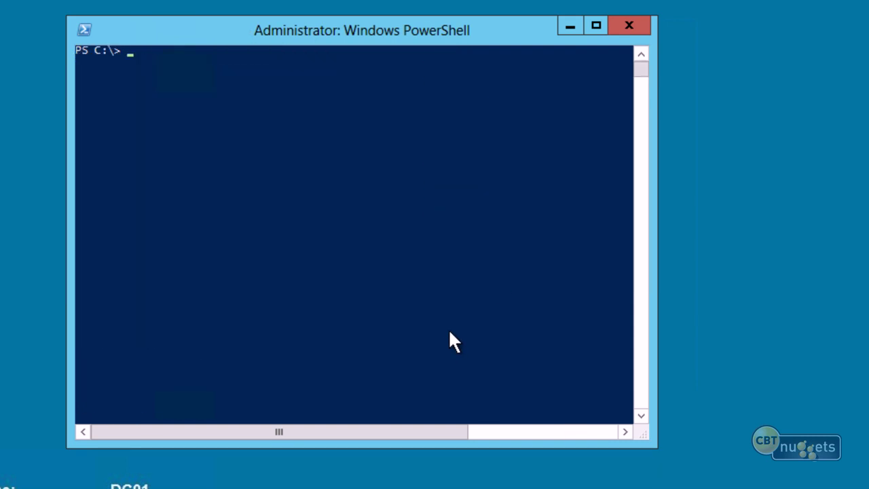
Create a forest-replicated GlobalNames zone by running Add-DnsServerPrimaryZone -name GlobalNames -ReplicationScope Forest.
text(Add-DnsServerConditionalForwarderZone)
key(Tab)
key(BackSpace)
key(BackSpace)
key(BackSpace)
key(BackSpace)
key(BackSpace)
key(BackSpace)
key(BackSpace)
key(BackSpace)
key(BackSpace)
key(BackSpace)
key(BackSpace)
key(BackSpace)
key(BackSpace)
key(BackSpace)
key(BackSpace)
key(BackSpace)
key(BackSpace)
key(BackSpace)
key(BackSpace)
key(BackSpace)
key(BackSpace)
key(BackSpace)
key(BackSpace)
key(BackSpace)
text(Pirm)
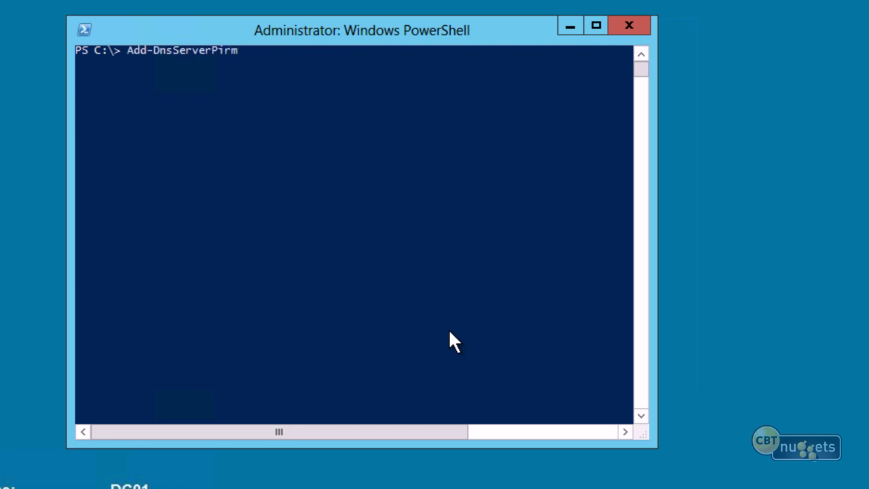
key(BackSpace)
key(BackSpace)
key(BackSpace)
text(rim)
key(Tab)
text(-name )
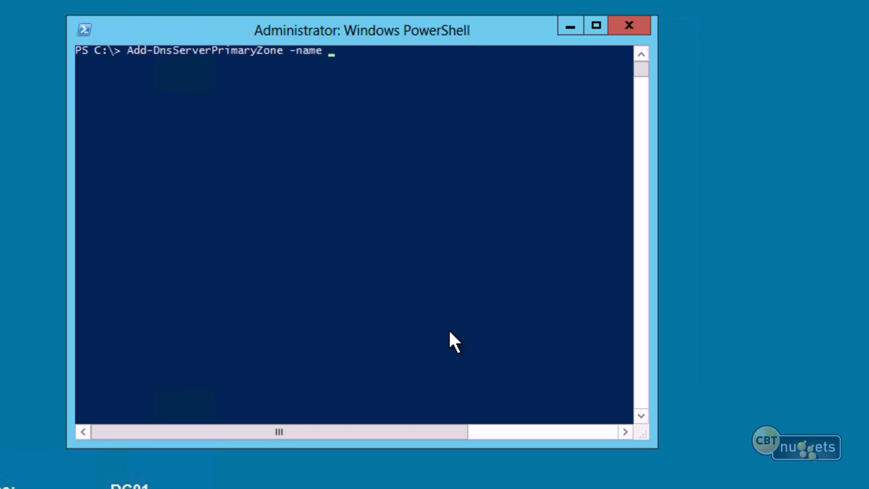
text(GlobalNames)
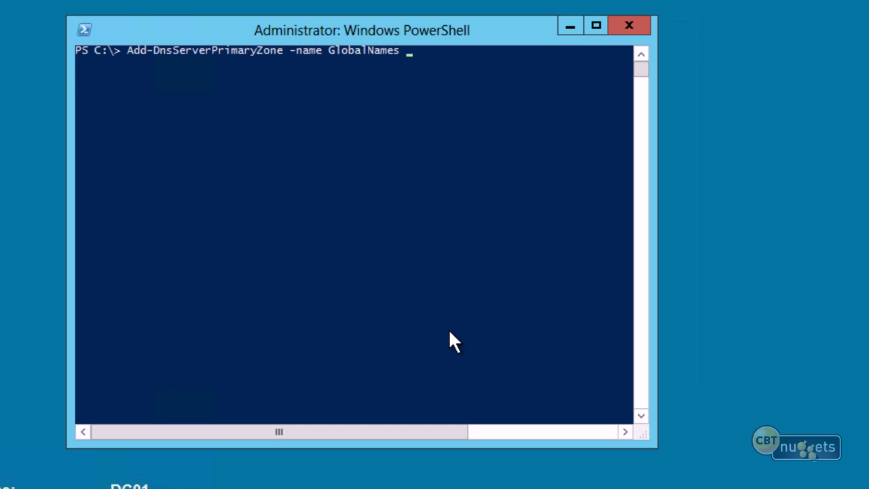
text(-re)
key(Tab)
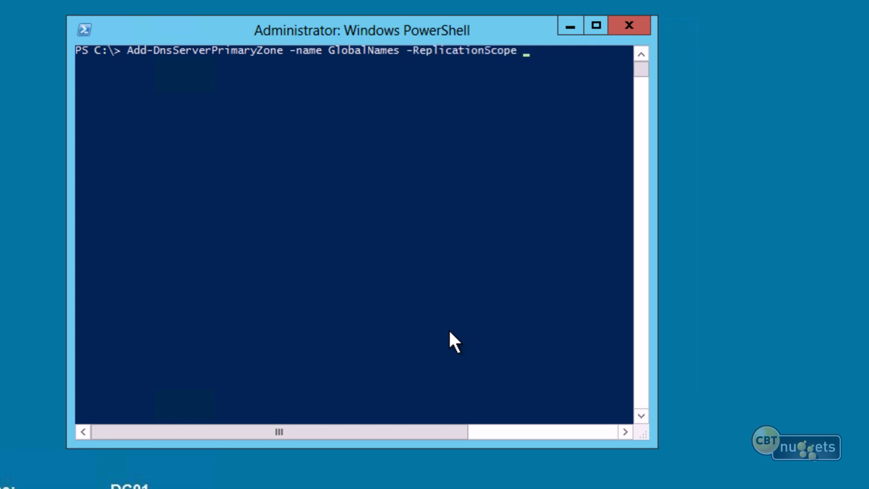
text(Forest)
key(Return)
Make the server always query for global names by running Set-DnsServerGlobalNameZone -AlwaysQueryServer $true.
text(set-dnsserver)
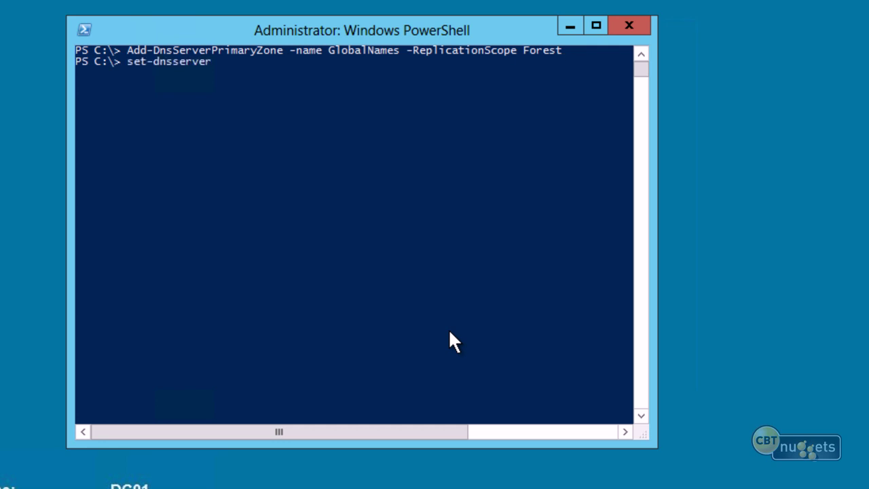
key(Tab)
text(-)
key(Tab)
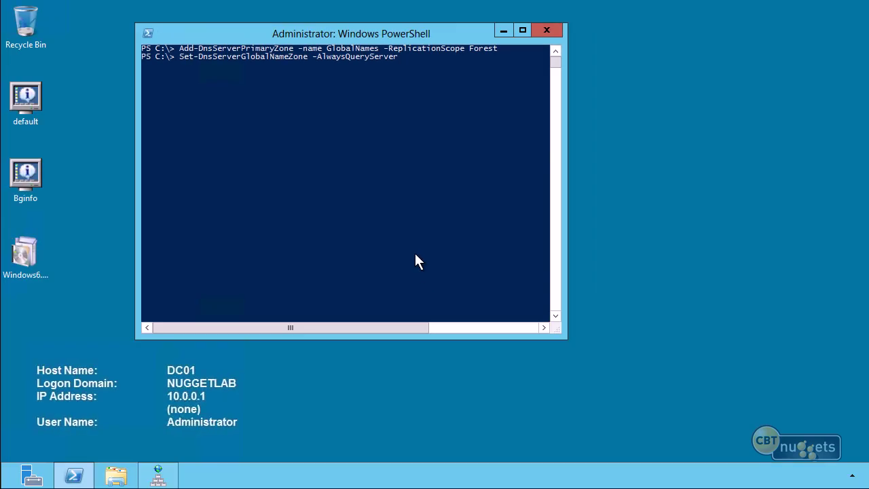
text($true)
key(Return)
Switch to DNS Manager and refresh it, and examine the GlobalNames entry in PowerShell's ServerZone list.
click(158, 477)
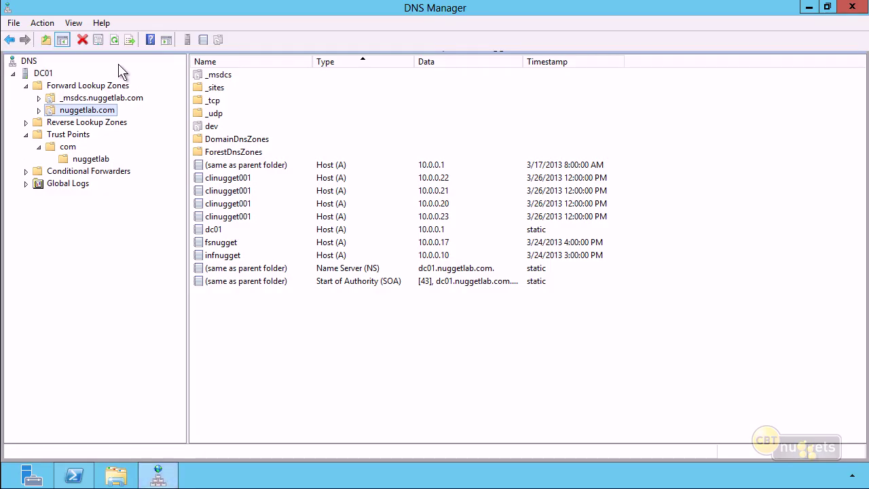
click(118, 39)
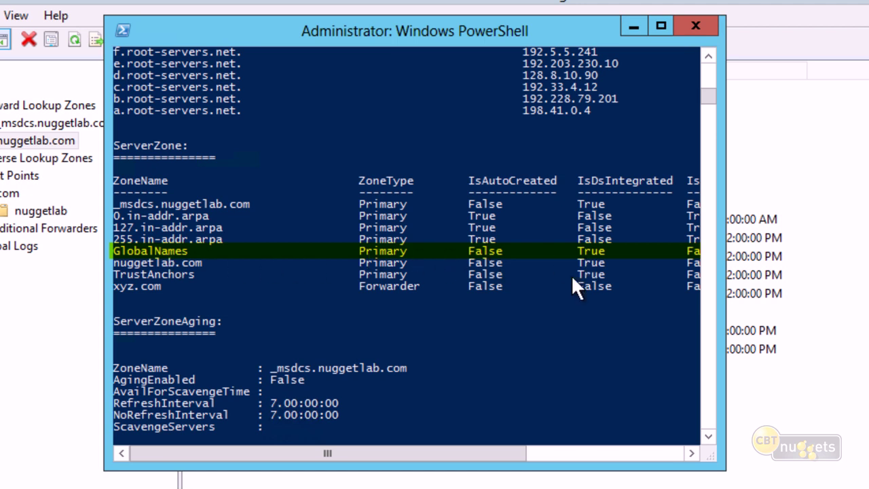
click(631, 453)
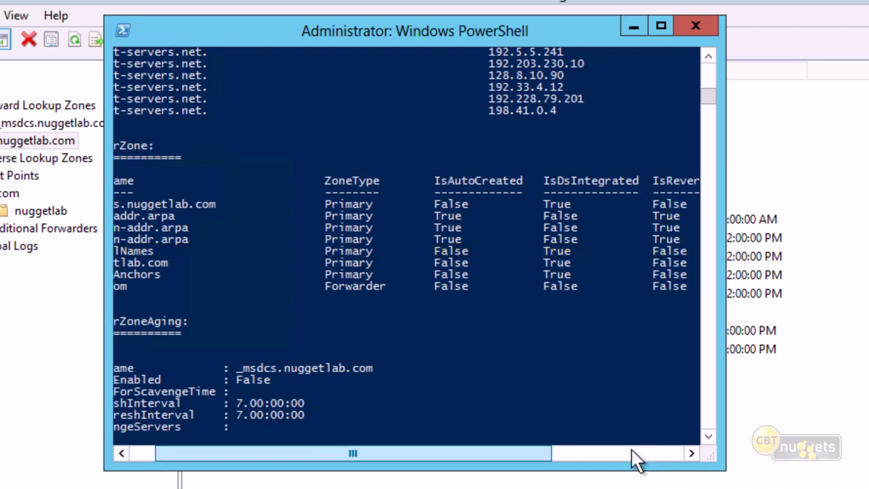
click(632, 453)
click(662, 288)
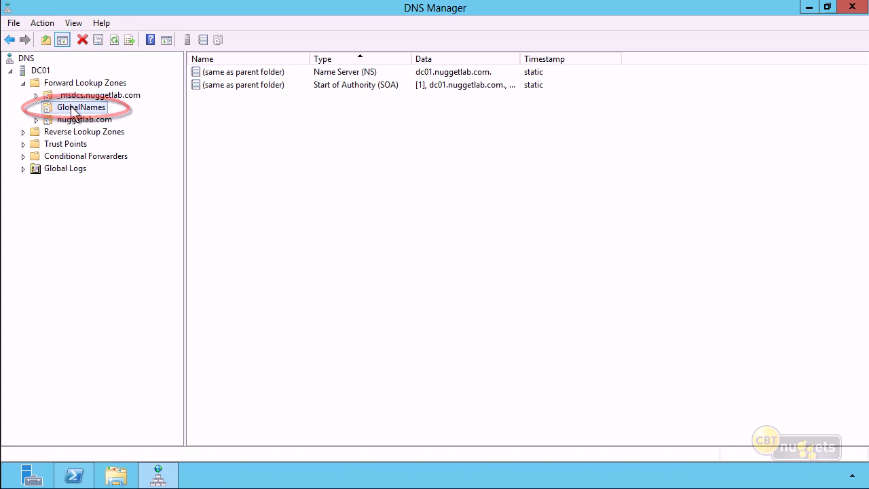
In DNS Manager, add an alias (CNAME) record named appserver to the GlobalNames zone, with dc01.nuggetlab.com as its target host.
right_click(321, 171)
click(254, 194)
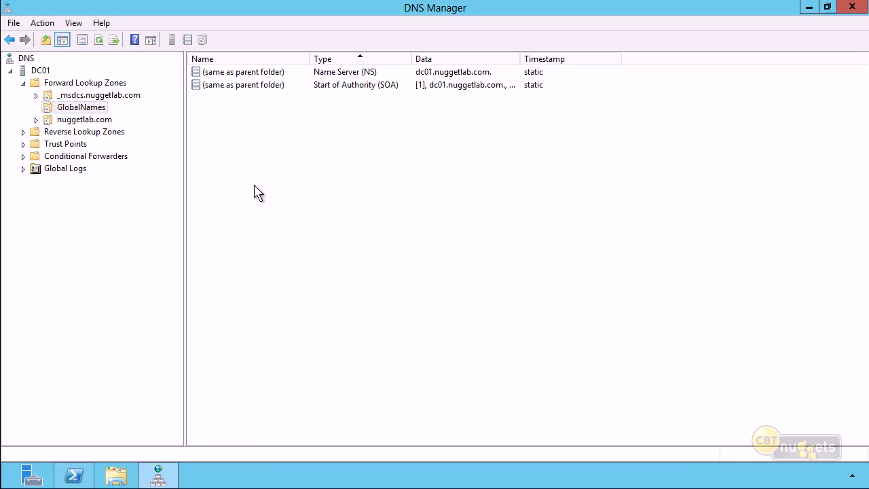
right_click(254, 186)
click(309, 241)
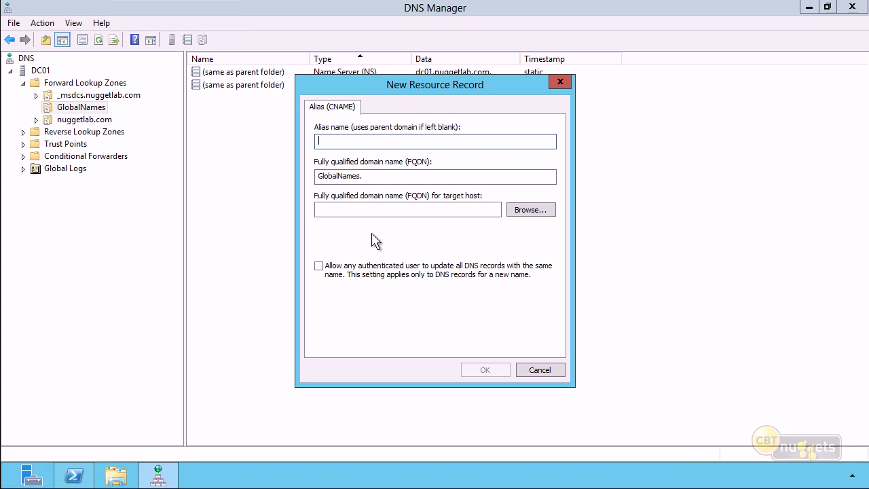
text(appserver)
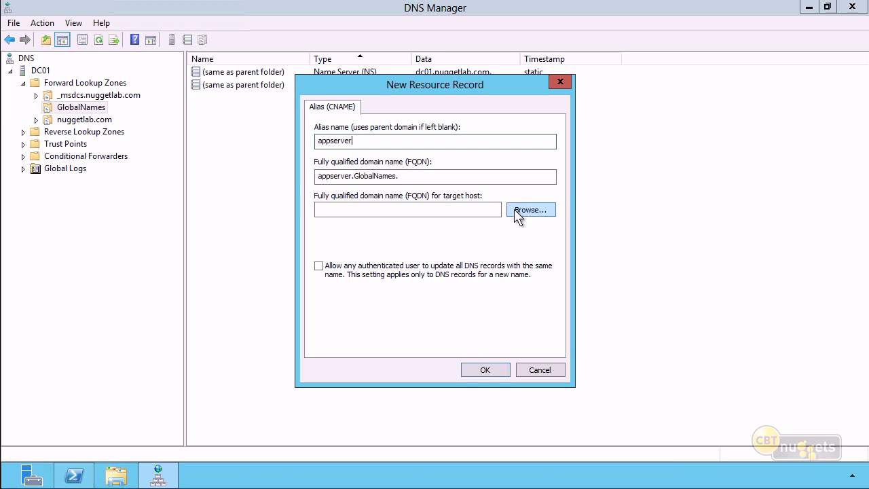
click(520, 211)
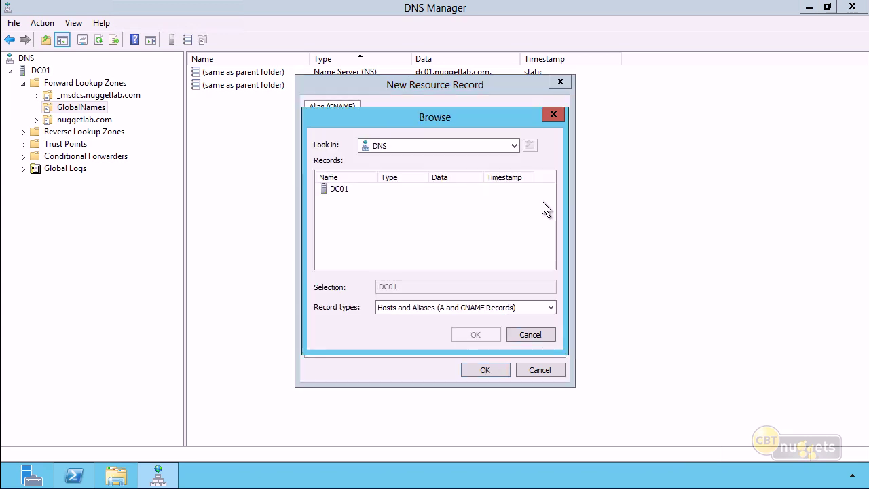
double_click(340, 190)
double_click(339, 190)
click(360, 212)
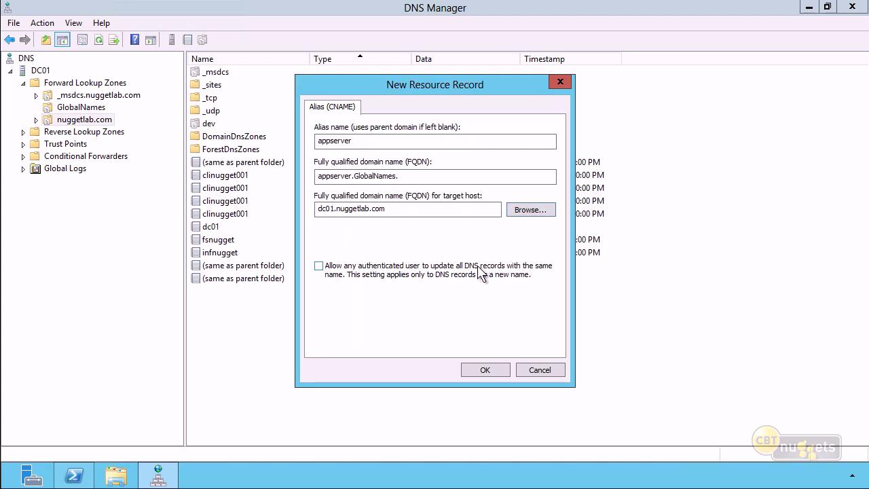
click(476, 372)
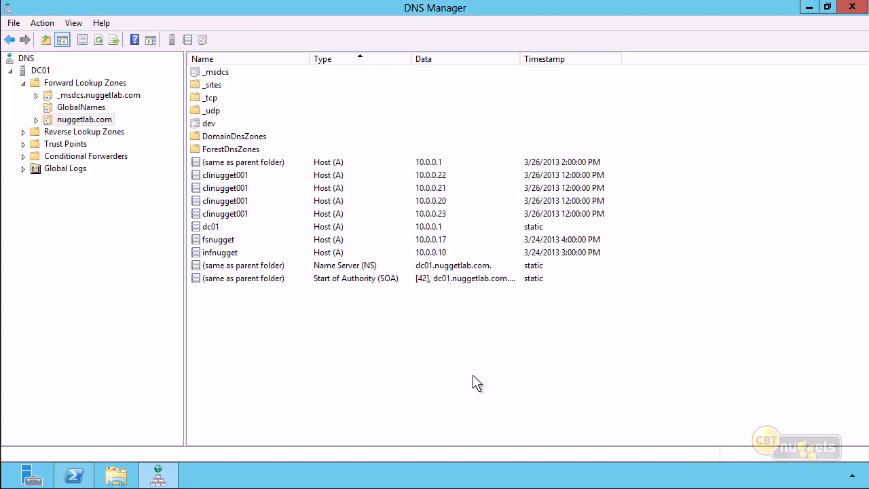
Minimize DNS Manager, return to PowerShell, and test the single-label name by running ping appserver.
click(809, 6)
click(397, 242)
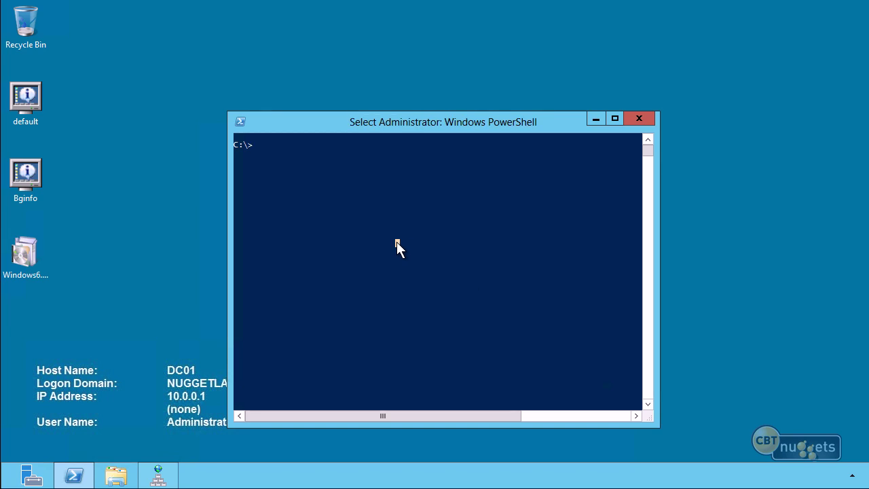
drag(344, 124, 395, 78)
text(ping appserver)
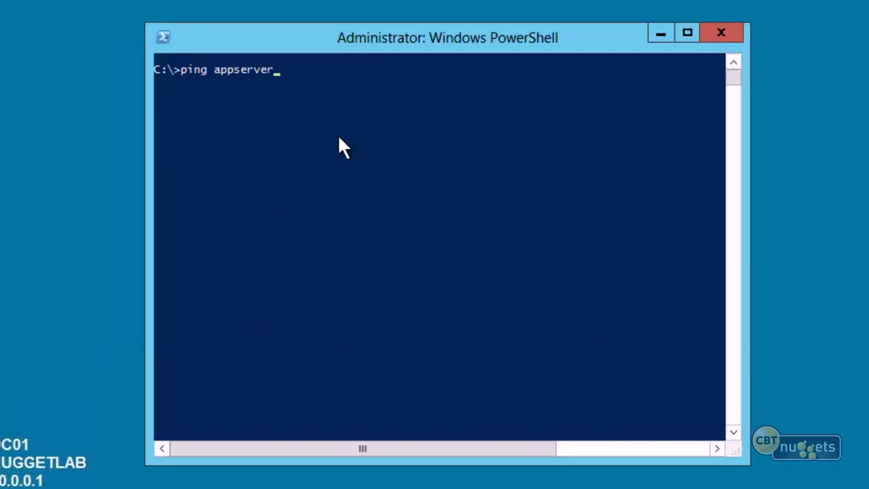
key(Return)
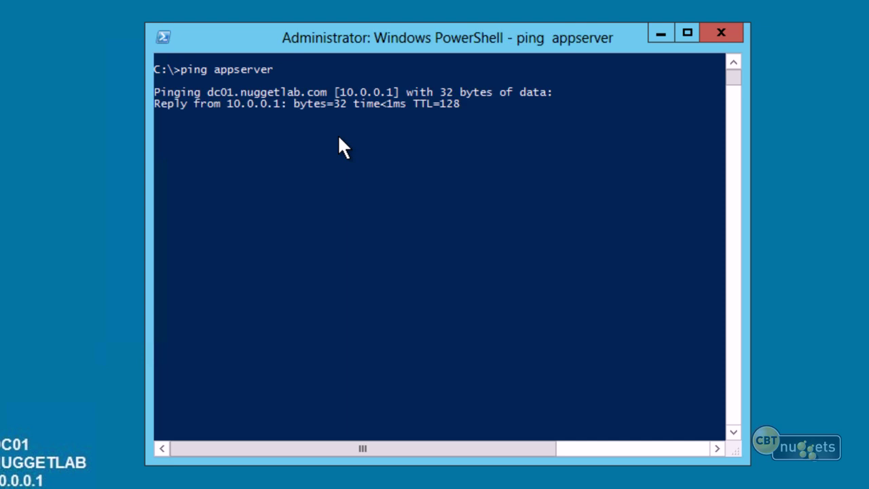